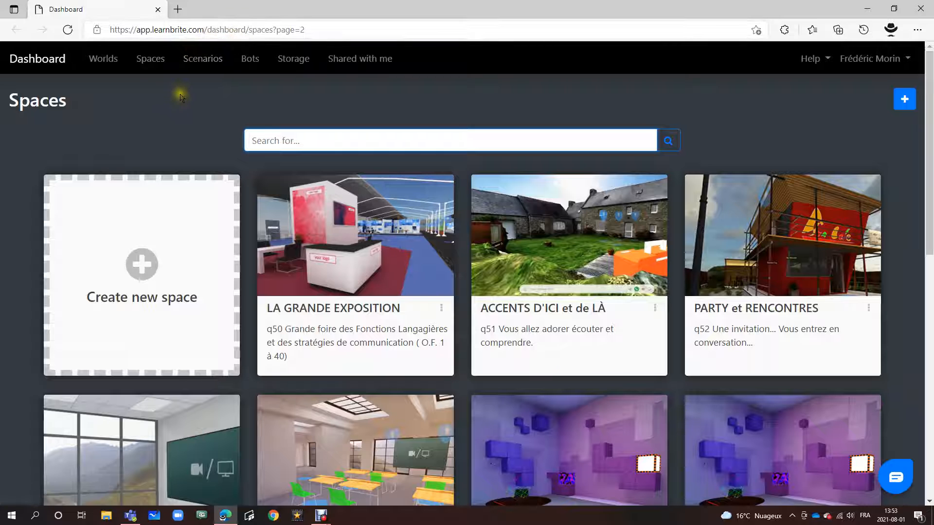
Step: Open the space "Let's play in the sand" from the list of spaces
scroll(182, 99, "down", 5)
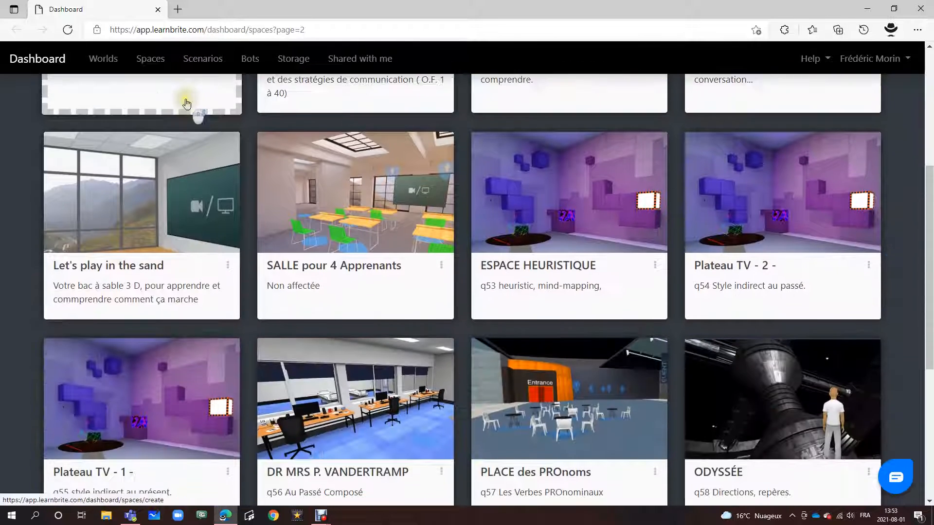
left_click(123, 200)
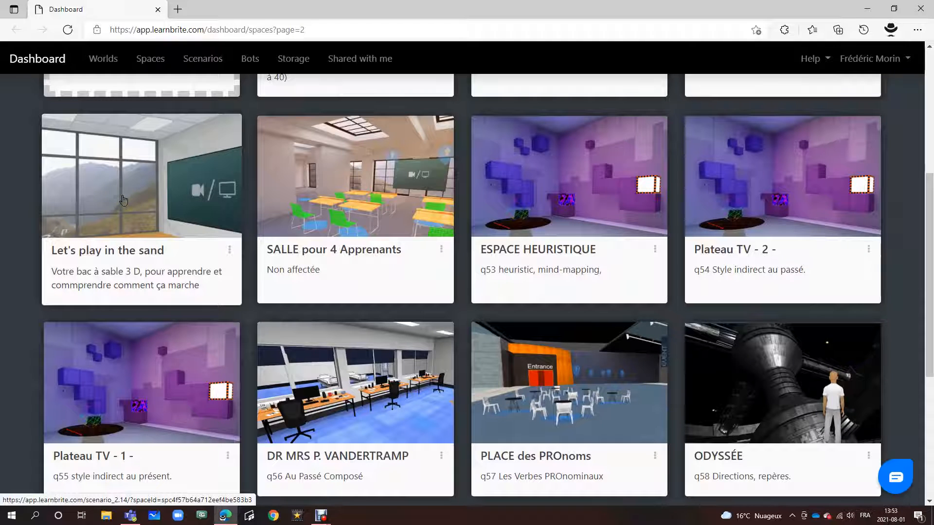
left_click(124, 201)
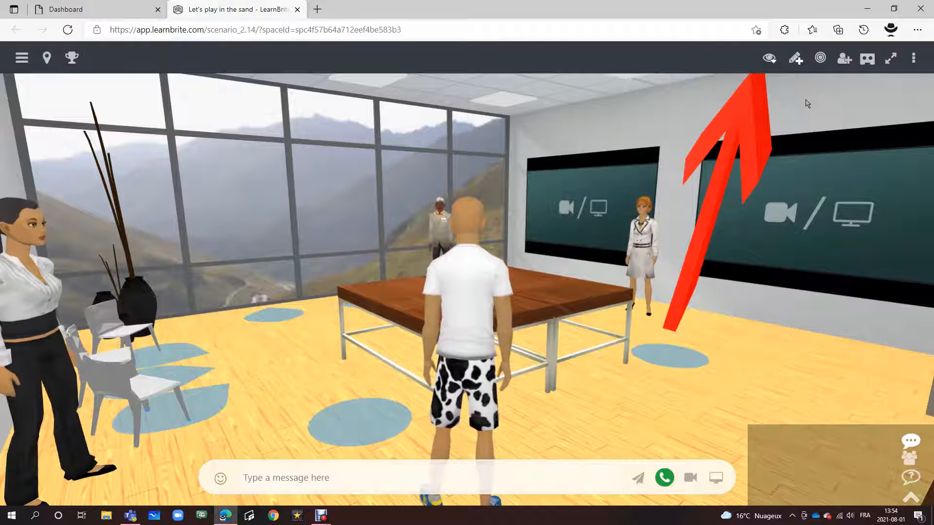
left_click(798, 60)
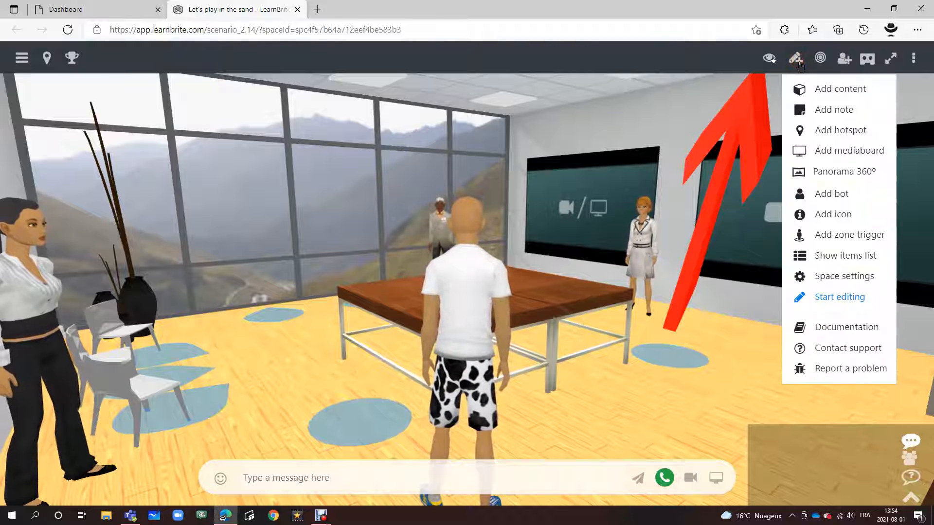
left_click(798, 59)
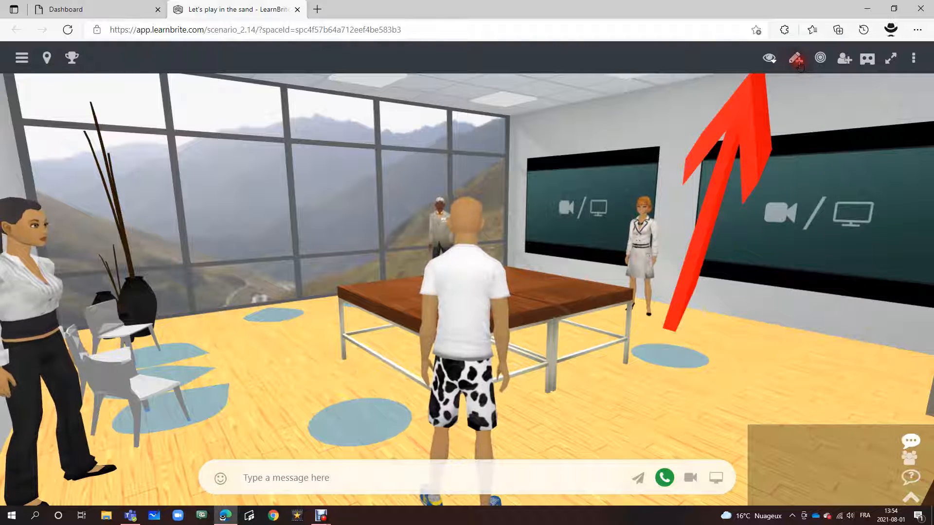
left_click(798, 60)
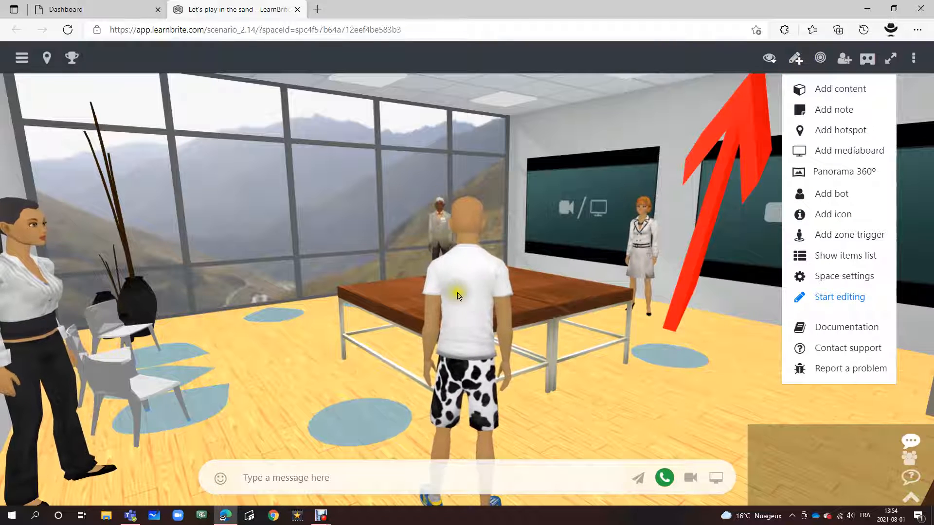
left_click(628, 395)
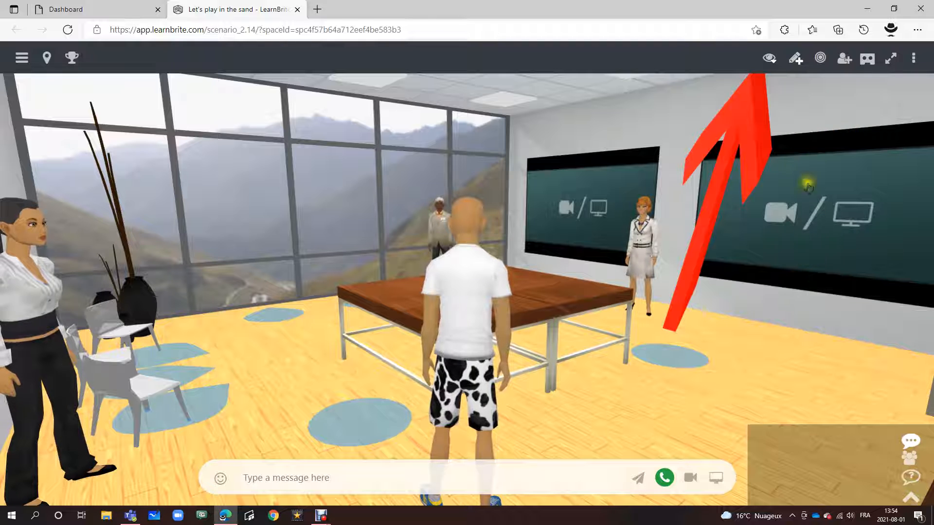
Step: Look through the bots that can be added and those already in the scene, without adding one
left_click(868, 59)
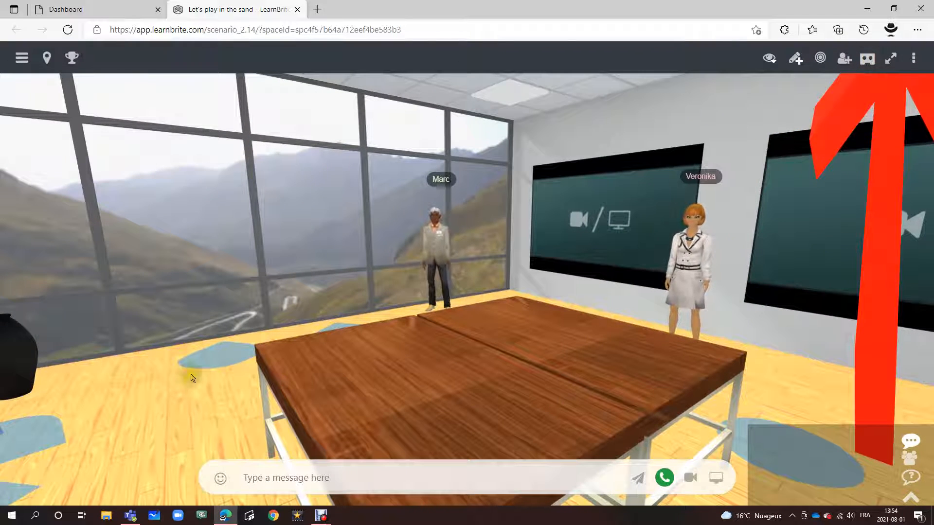
left_click_drag(160, 427, 242, 425)
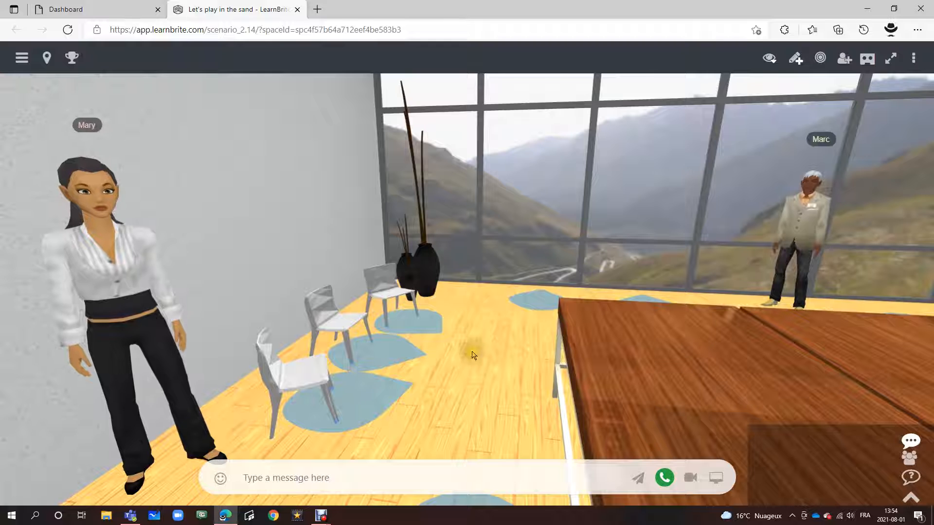
left_click(796, 59)
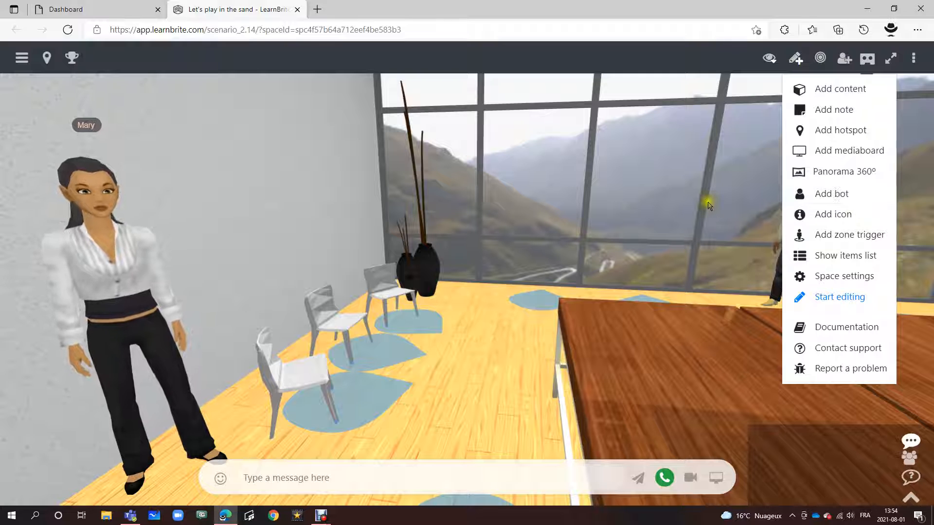
left_click(840, 197)
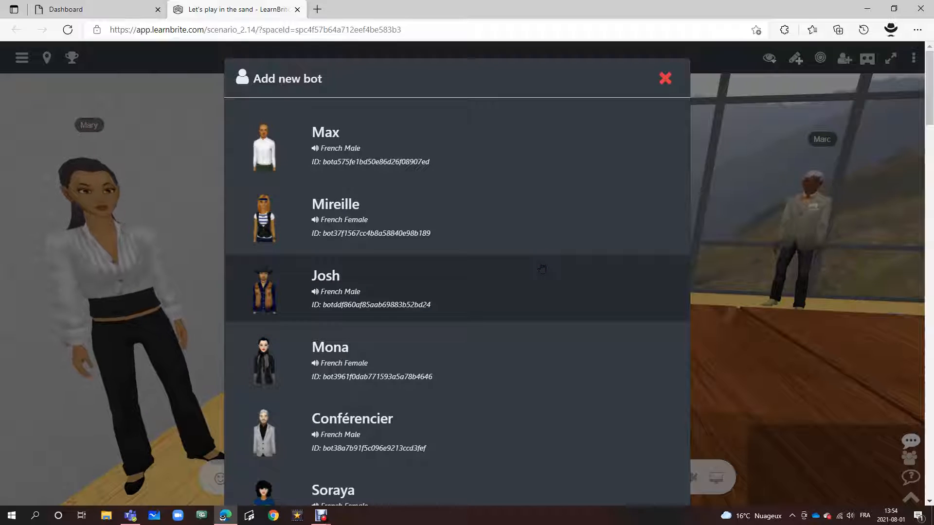
scroll(541, 267, "down", 14)
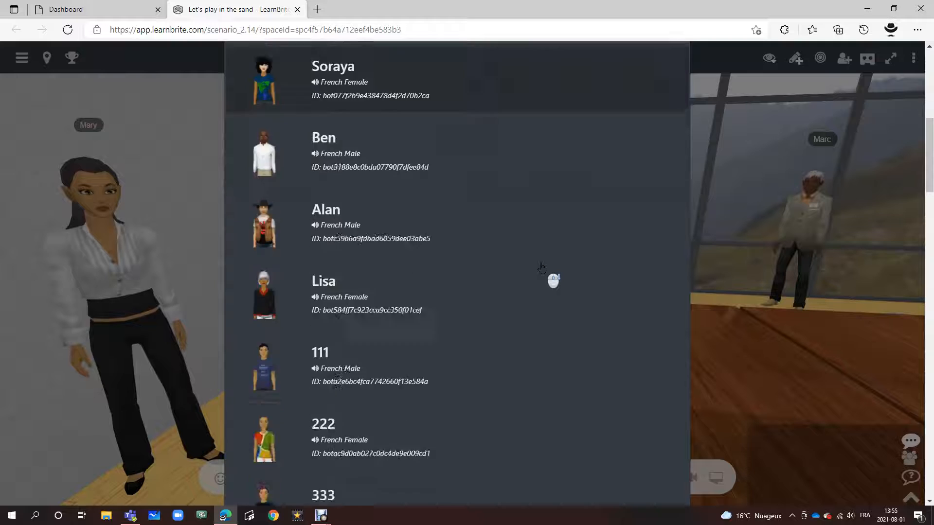
scroll(542, 268, "down", 20)
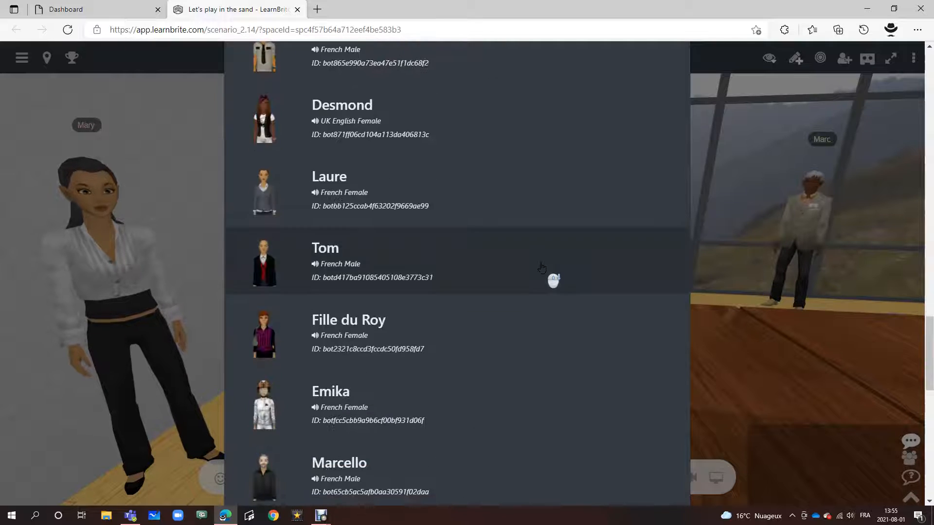
scroll(541, 268, "down", 3)
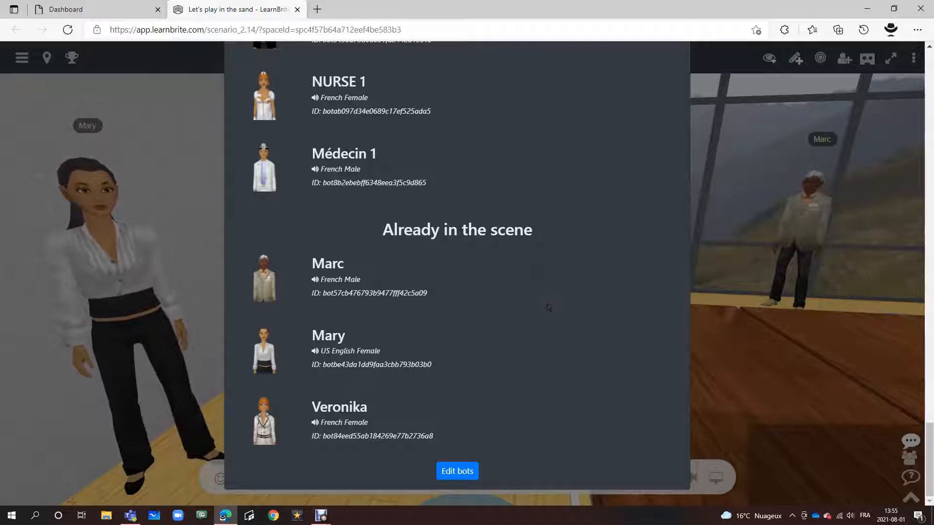
left_click(179, 126)
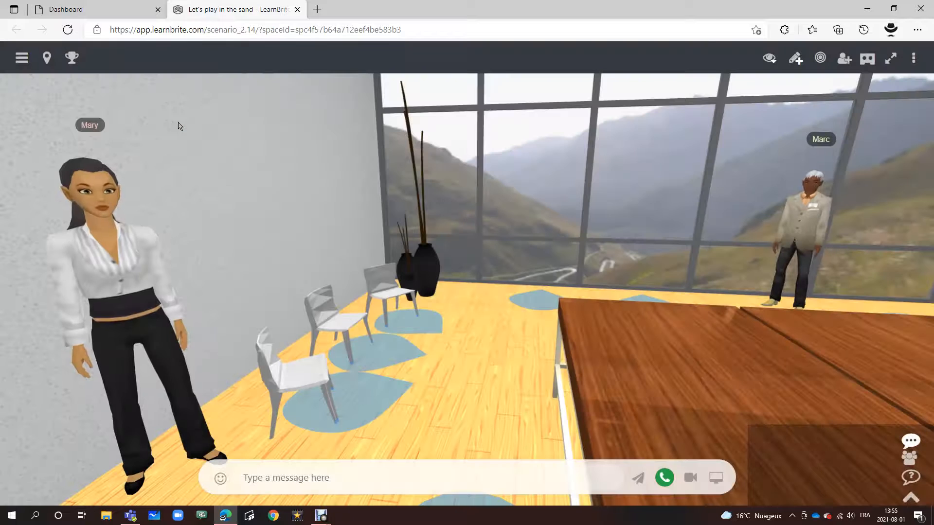
Step: Add the French male bot Max to the space
left_click(795, 62)
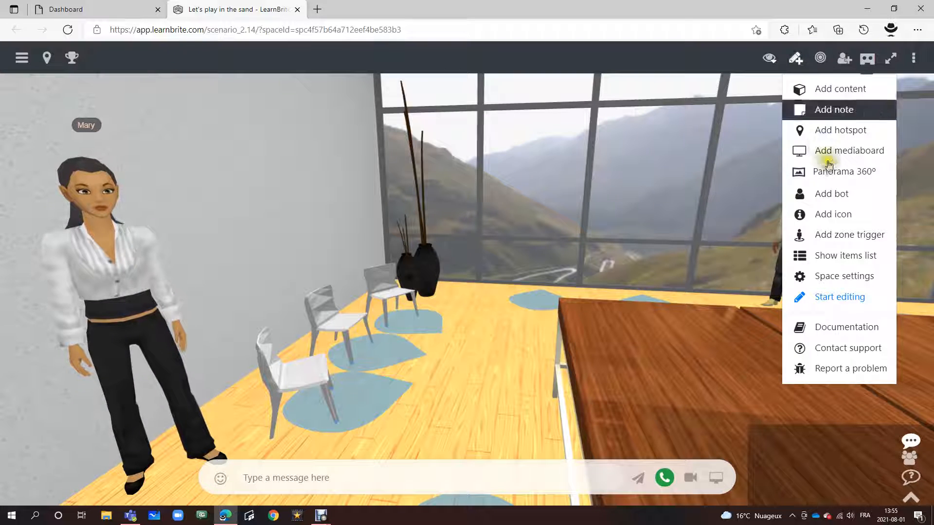
left_click(841, 198)
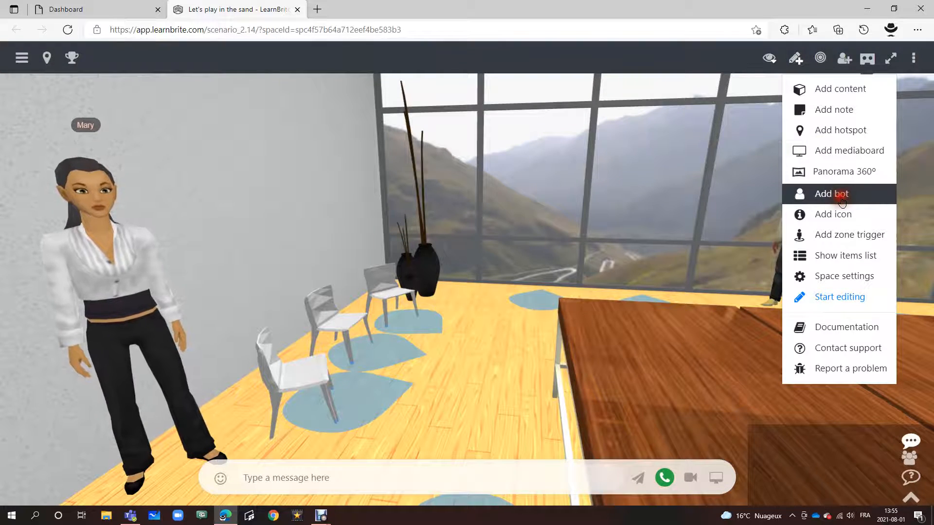
left_click(342, 149)
left_click(494, 248)
left_click(650, 239)
left_click(479, 243)
left_click(509, 244)
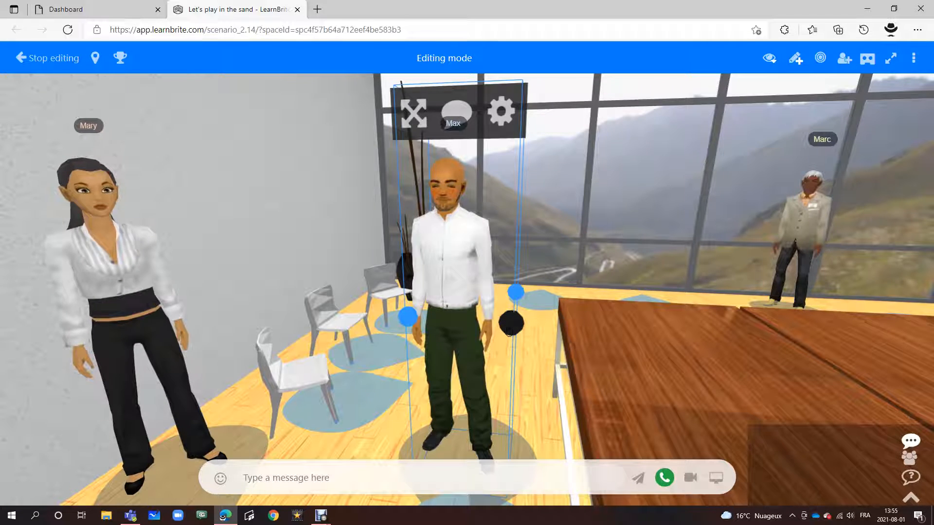
Step: Turn Max slightly and reposition him on the floor between the chairs and the wooden table
left_click_drag(509, 331, 531, 323)
left_click(439, 254)
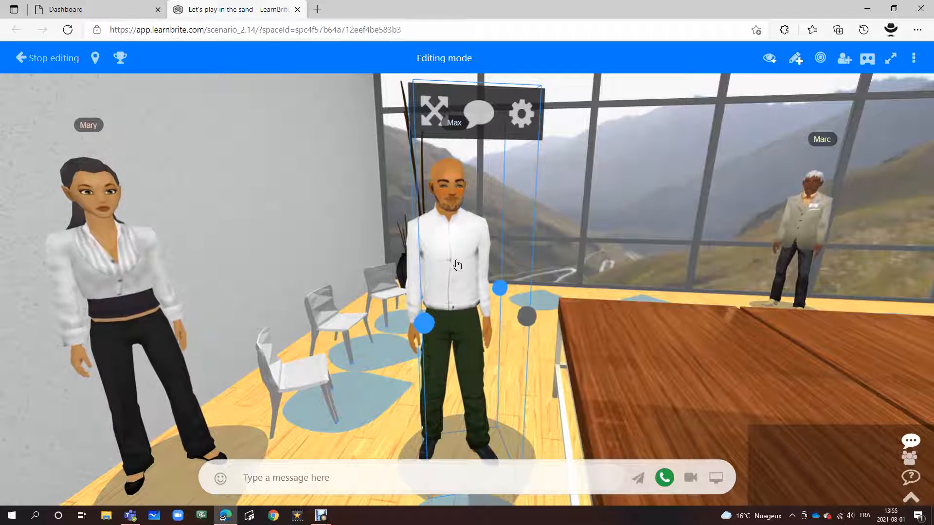
left_click_drag(457, 265, 456, 414)
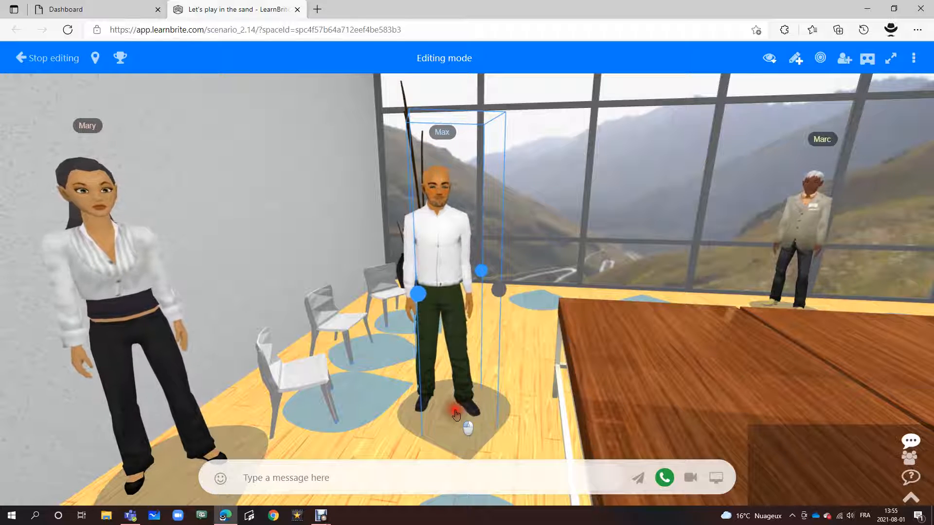
left_click_drag(455, 414, 478, 422)
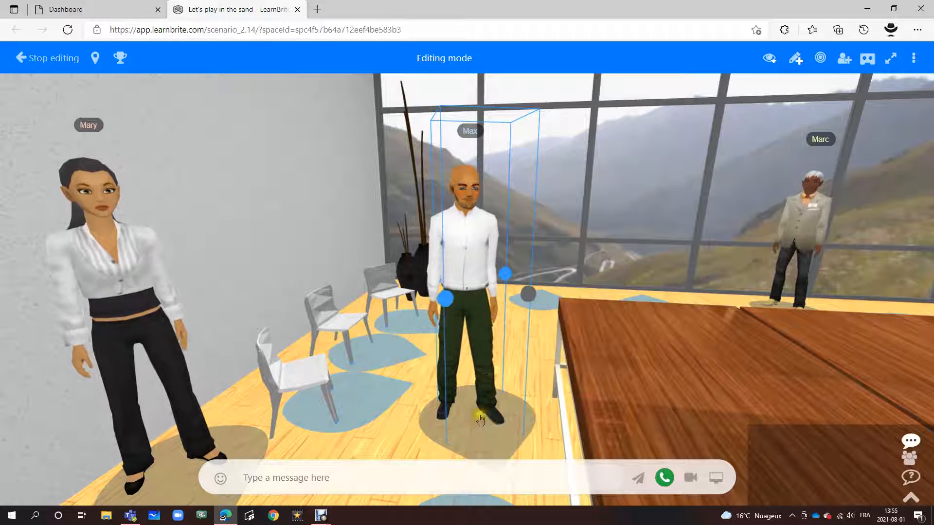
Step: Rotate Max so that he faces toward Mary
left_click(652, 201)
mouse_move(489, 231)
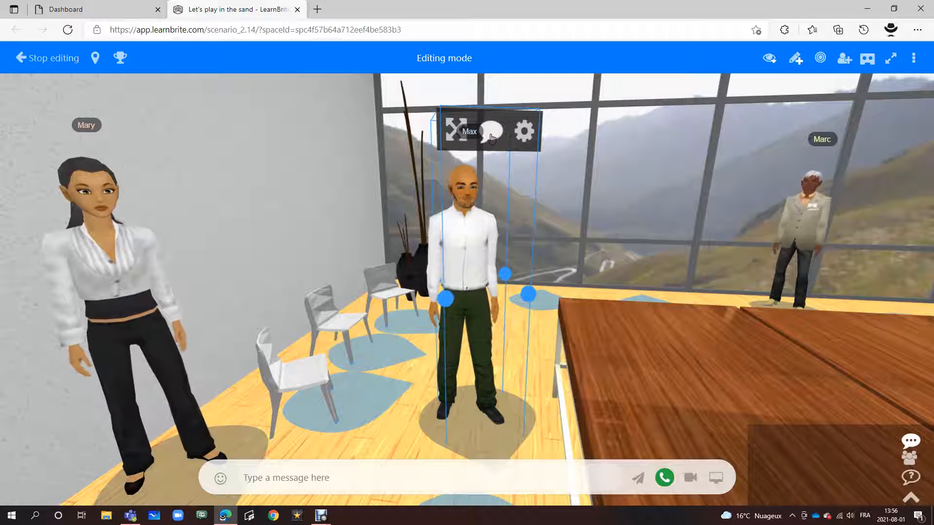
left_click_drag(525, 299, 466, 314)
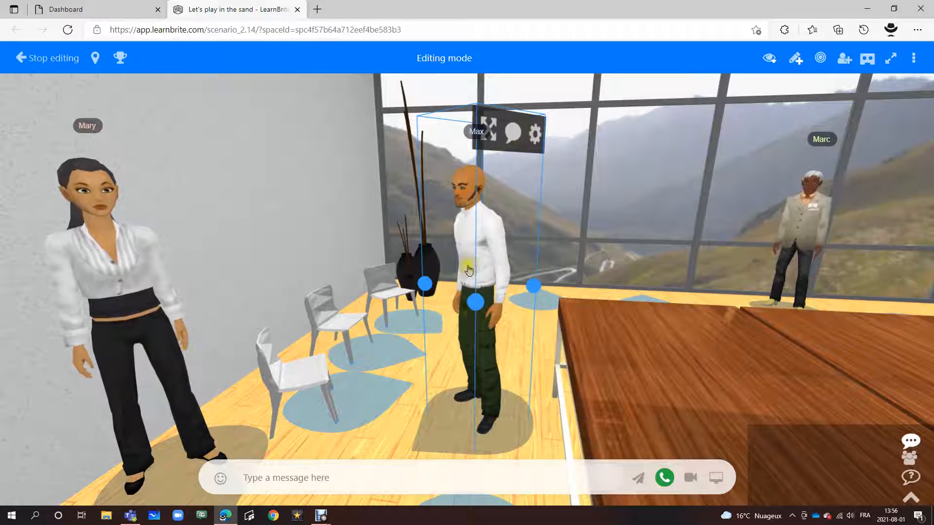
Step: Open the conversation with Max and enter "Bonjour!" as his first dialog text
left_click(513, 133)
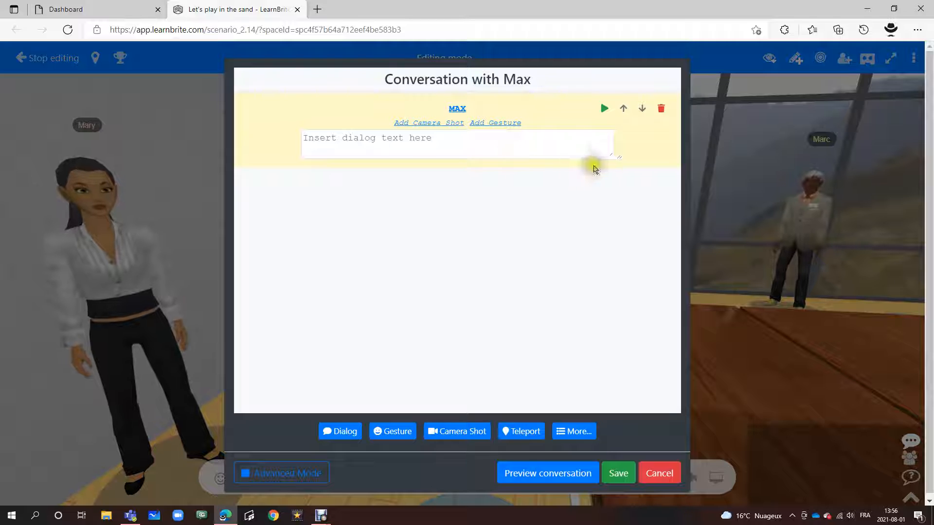
left_click_drag(610, 156, 609, 258)
left_click(345, 141)
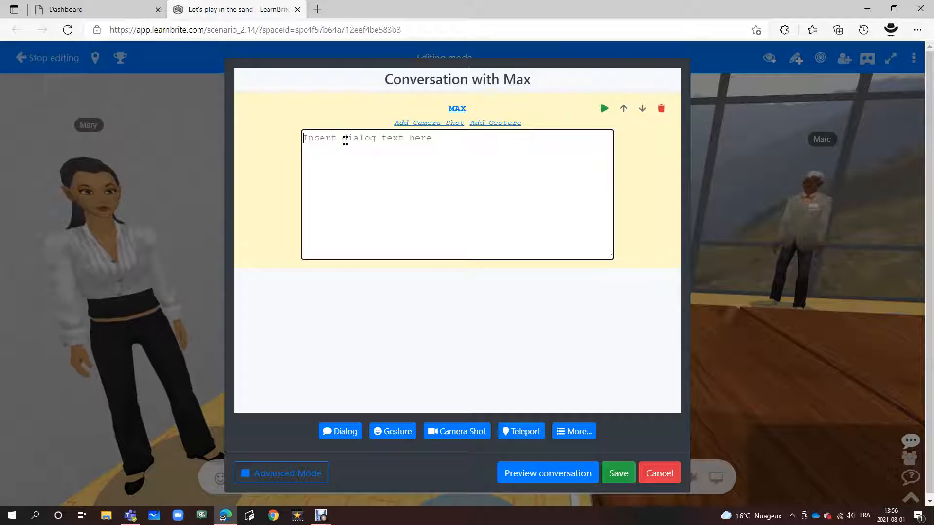
type("Bonjou!")
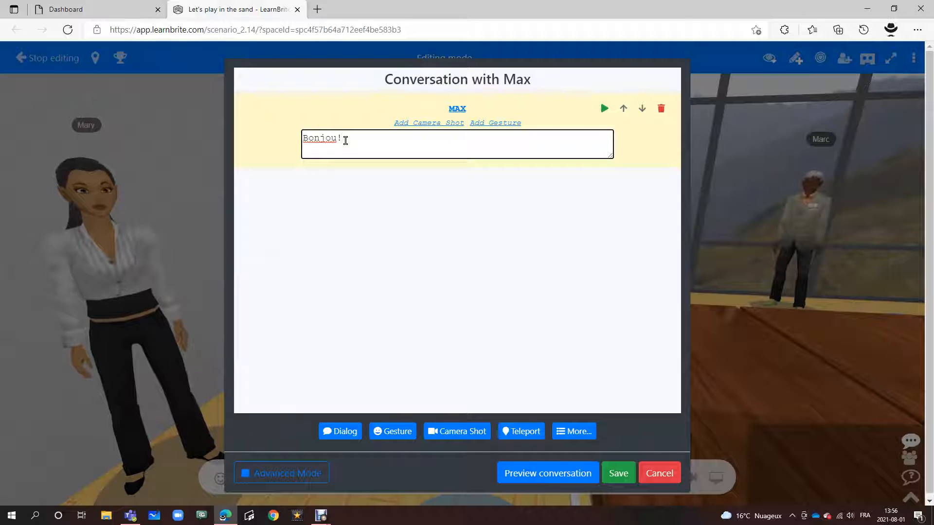
left_click_drag(339, 140, 332, 140)
left_click(336, 138)
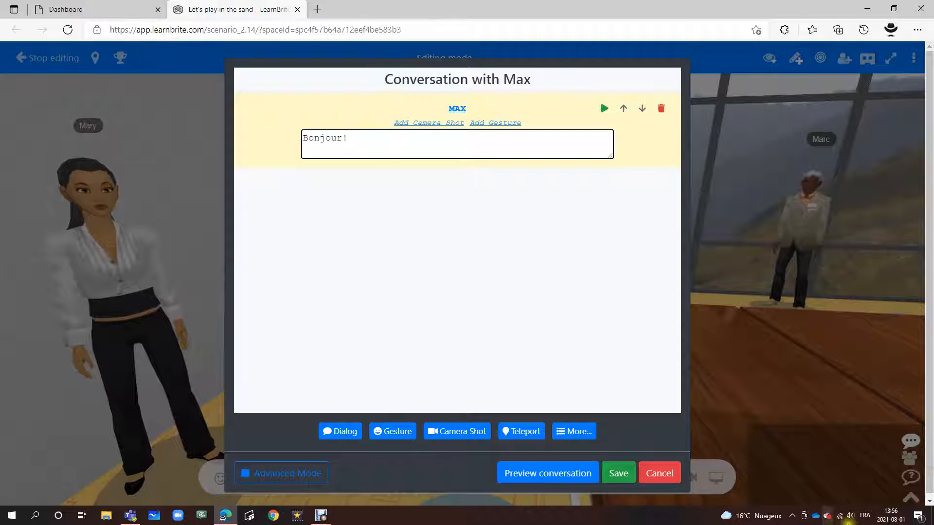
Step: Switch the keyboard layout to Anglais (Canada) and extend Max's dialog to read "Bonjour! | | je suis Max."
left_click(865, 516)
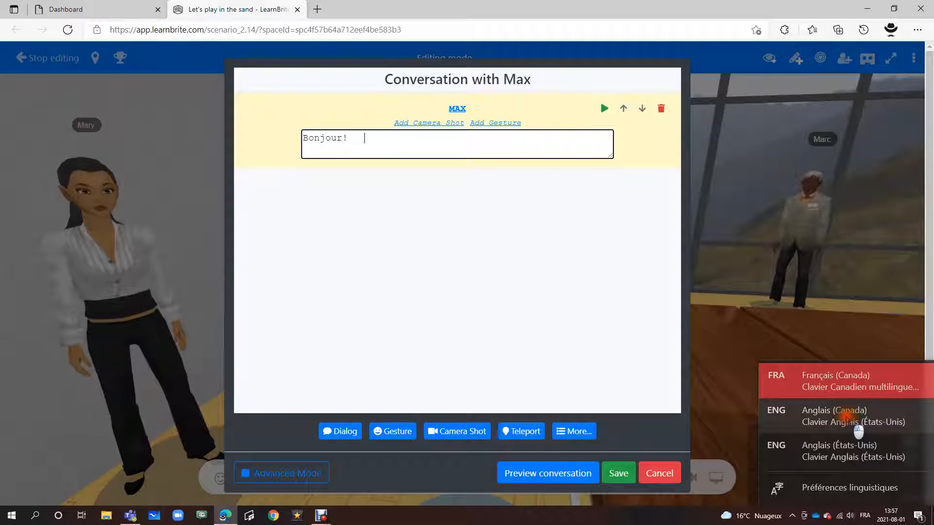
left_click(849, 417)
left_click(373, 141)
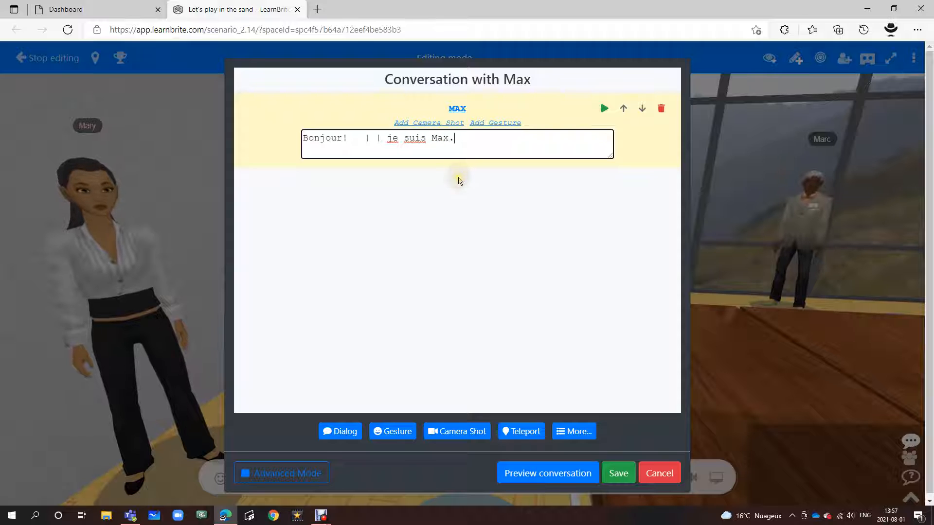
left_click_drag(358, 140, 384, 139)
left_click(492, 147)
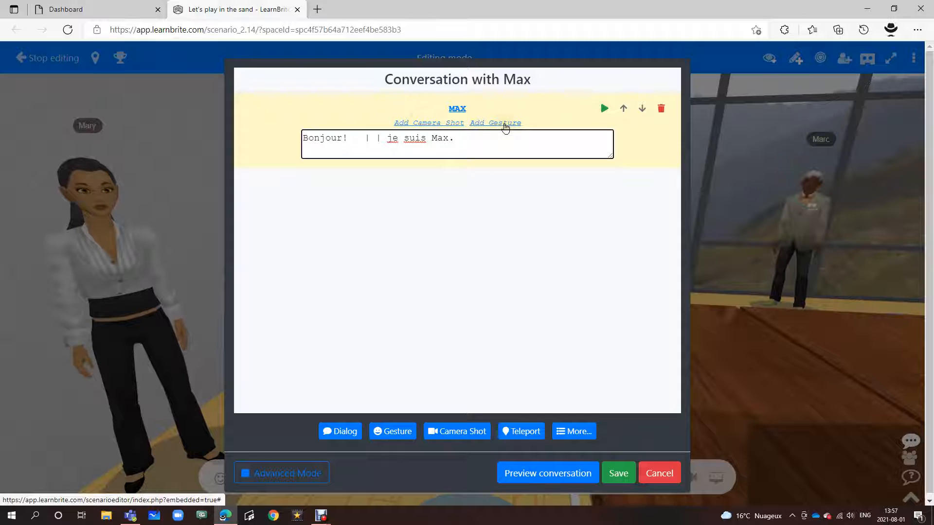
Step: Set the camera shot of Max's dialog line to Long Shot and preview that line
left_click(416, 124)
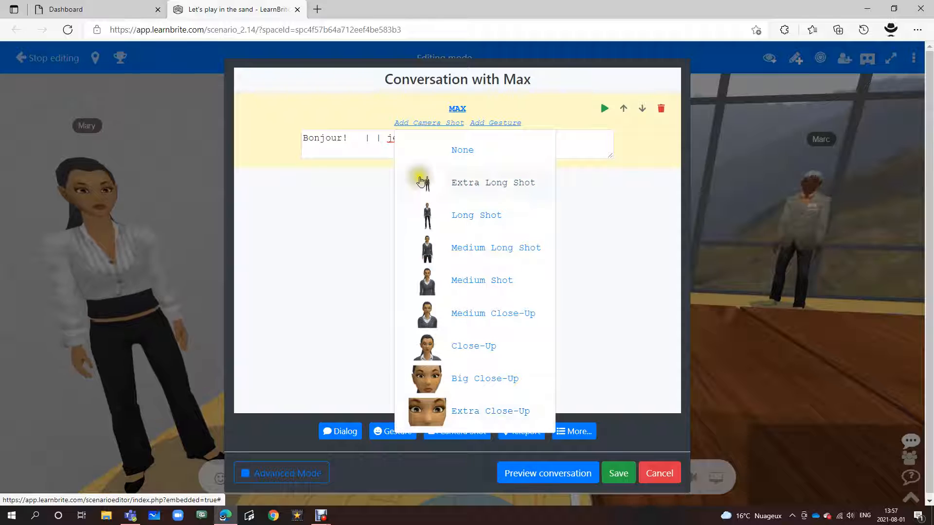
left_click(431, 182)
left_click(432, 189)
left_click(427, 220)
left_click(428, 221)
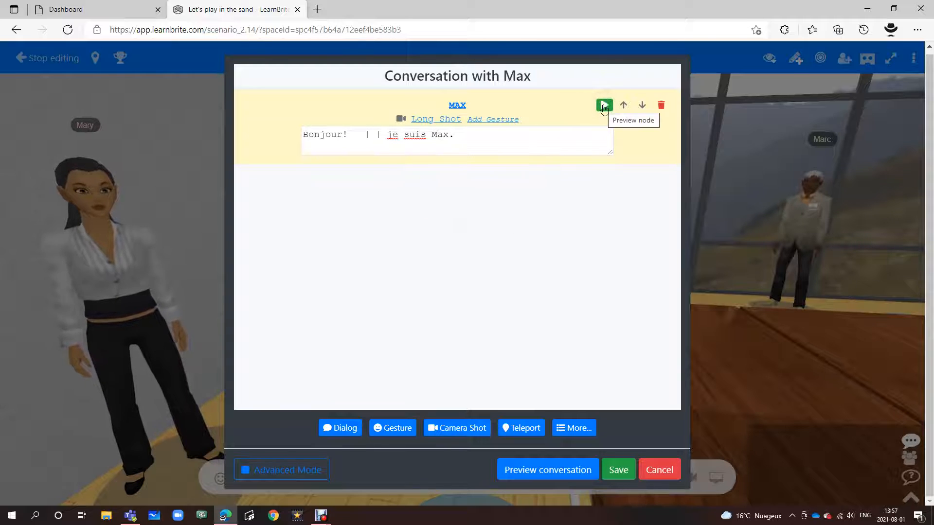
left_click(603, 106)
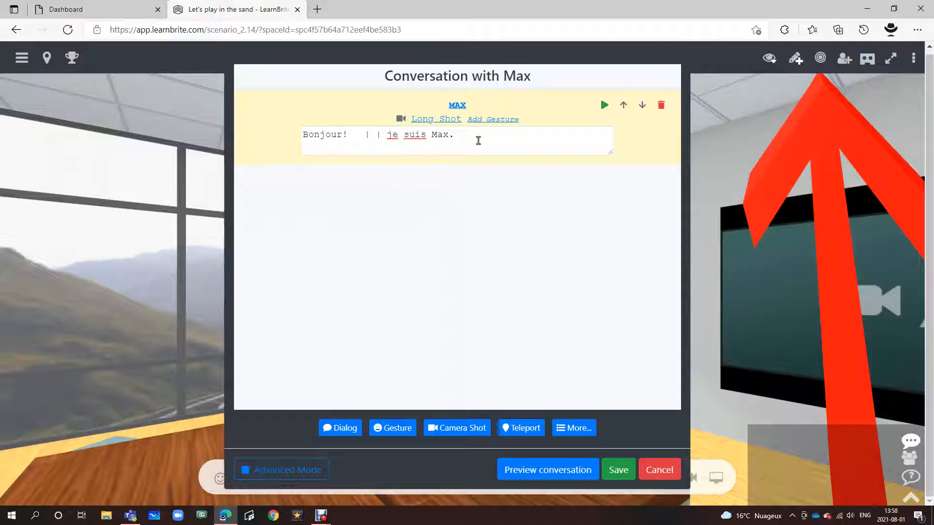
Step: Add the Applause gesture to Max's dialog line
left_click(490, 120)
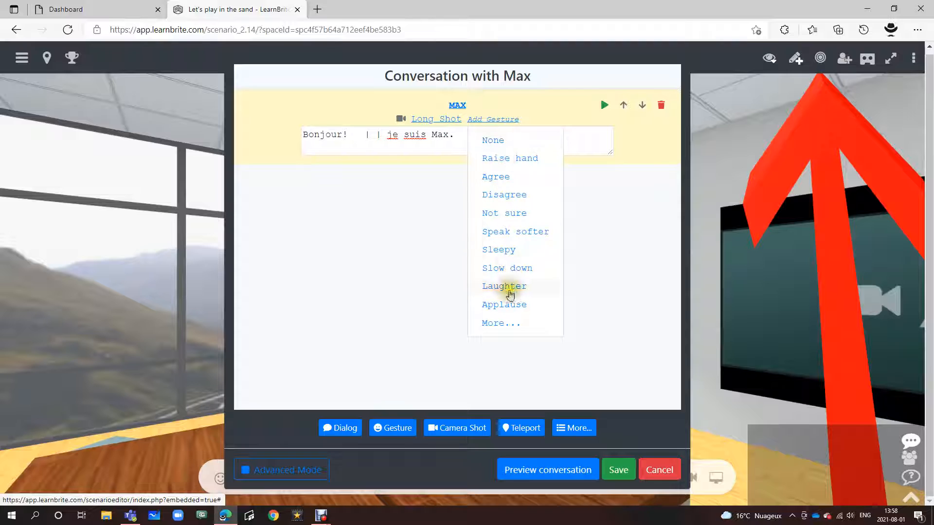
left_click(517, 311)
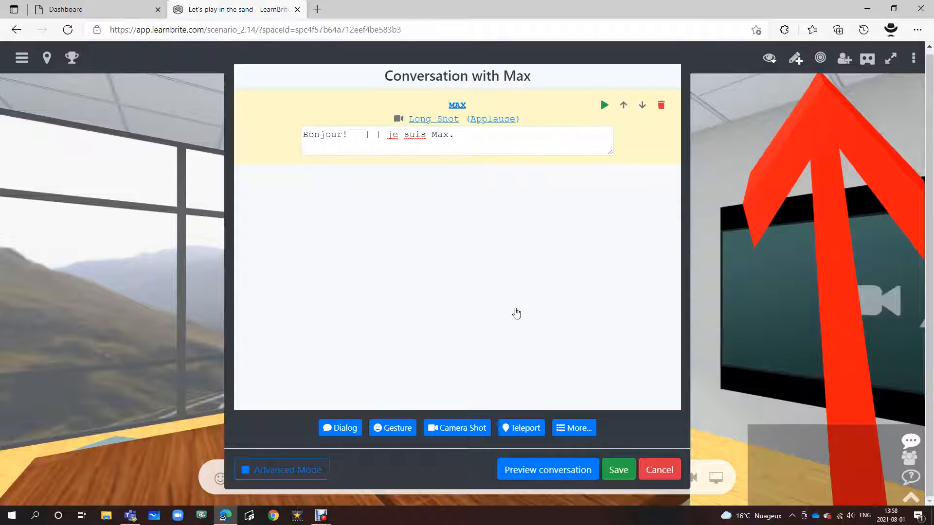
Step: Remove the Applause gesture from Max's first dialog line by setting its gesture to none
left_click(501, 120)
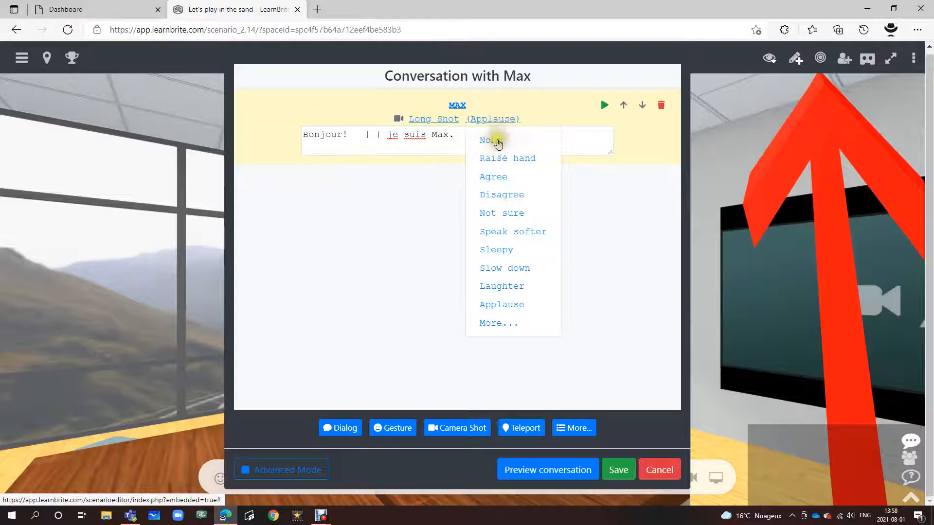
left_click(497, 142)
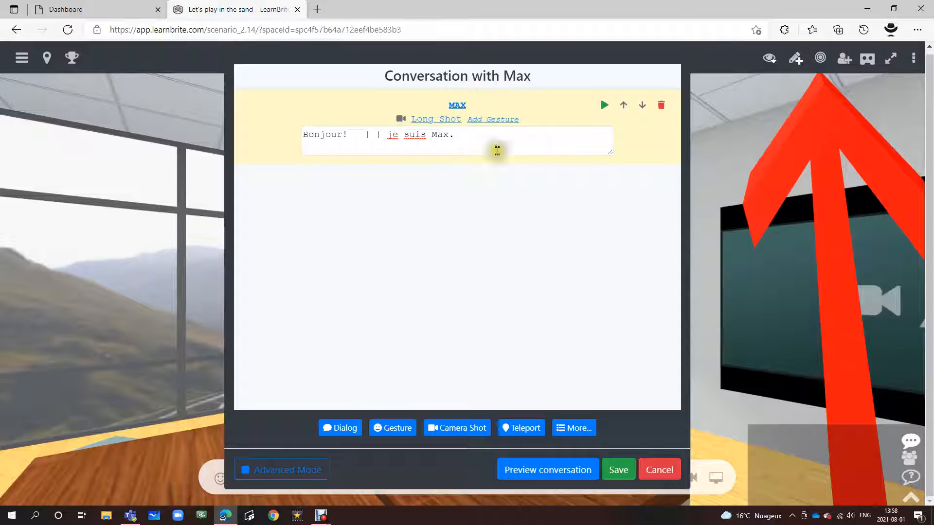
left_click(455, 200)
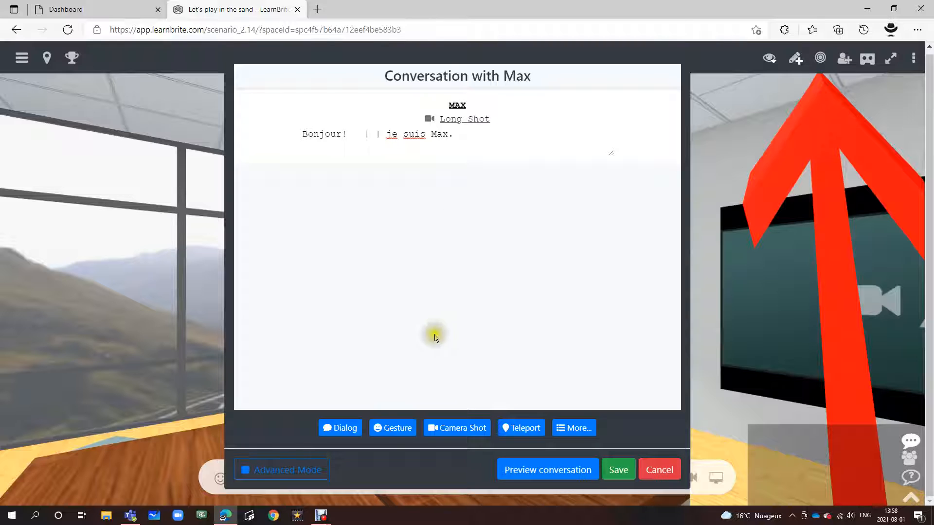
Step: Add a second dialog line for Max with the Applause gesture and the text "merci,", and save the conversation
left_click(350, 430)
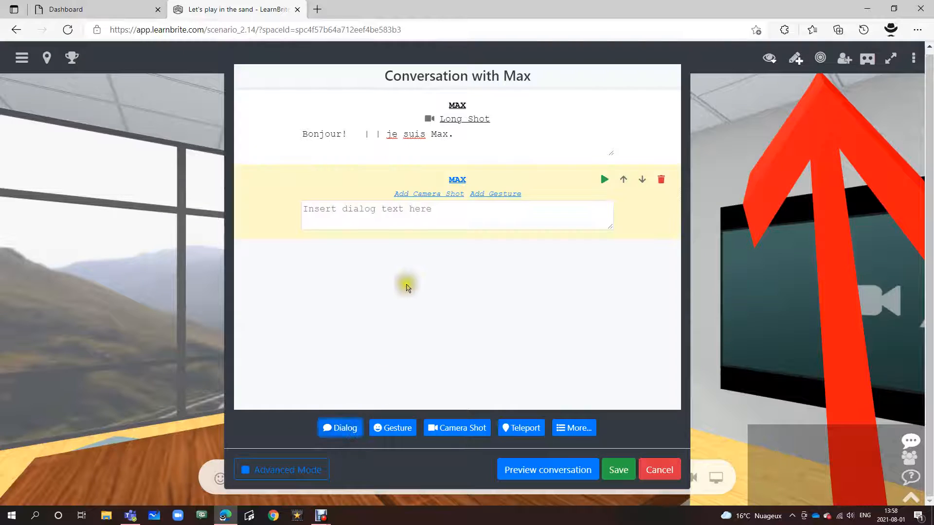
left_click(499, 195)
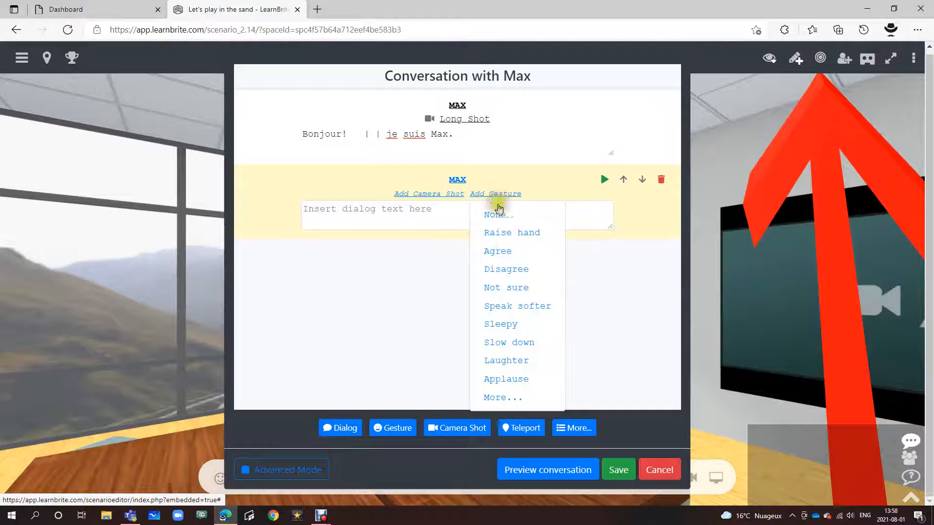
left_click(520, 382)
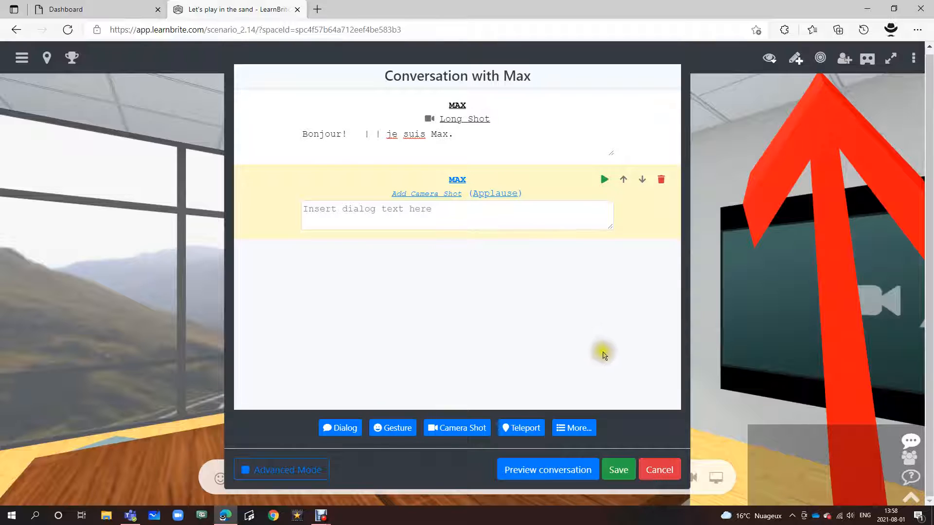
left_click(476, 215)
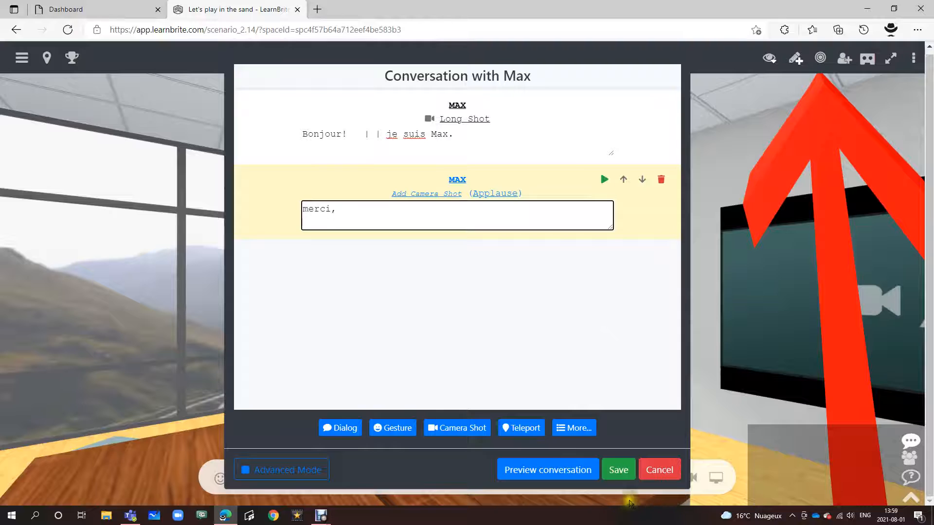
left_click(626, 476)
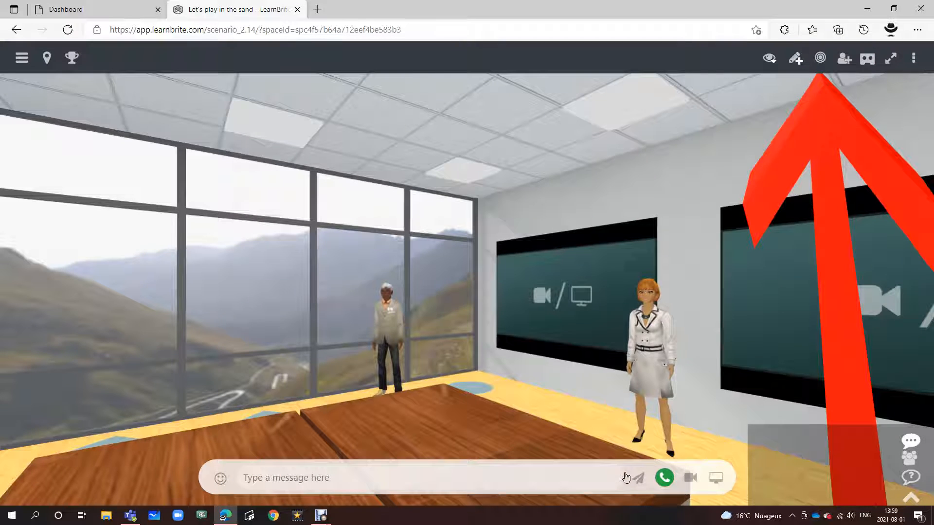
Step: Play the conversation with Max in the space to test it
left_click(441, 426)
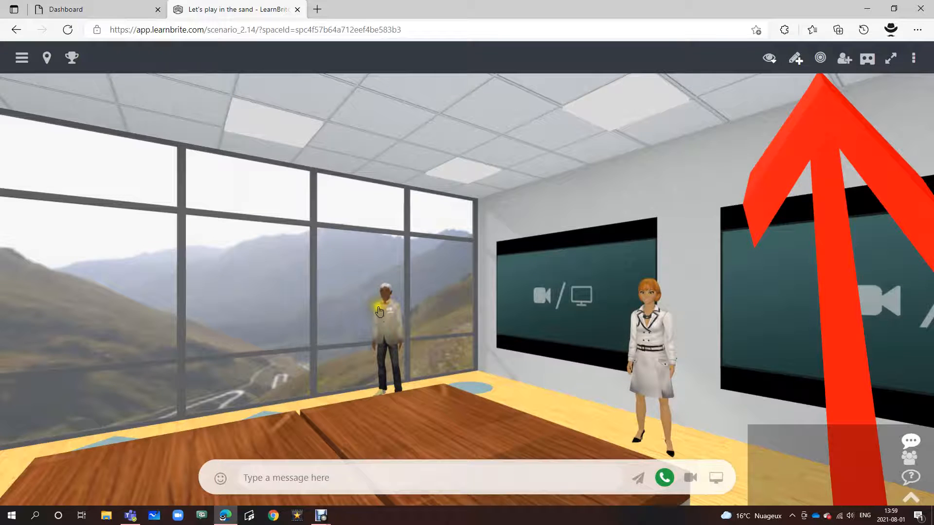
left_click(348, 331)
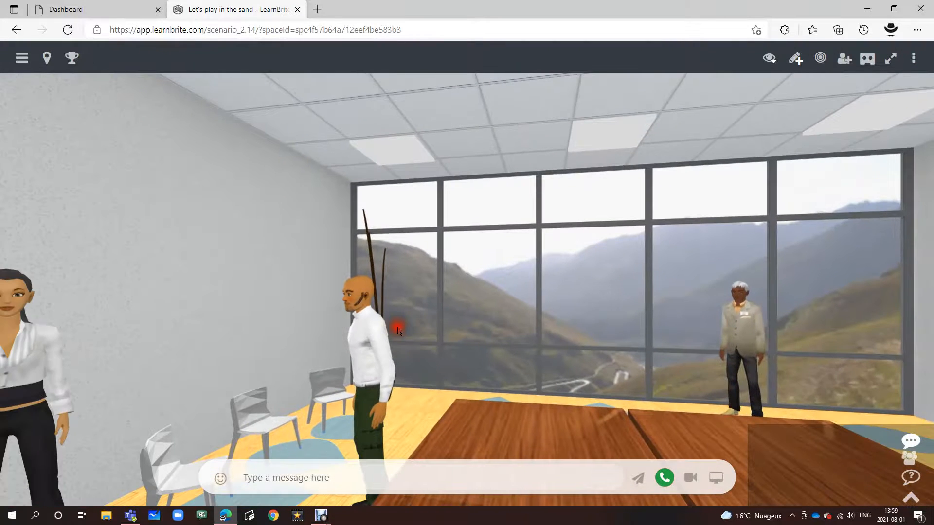
left_click(355, 305)
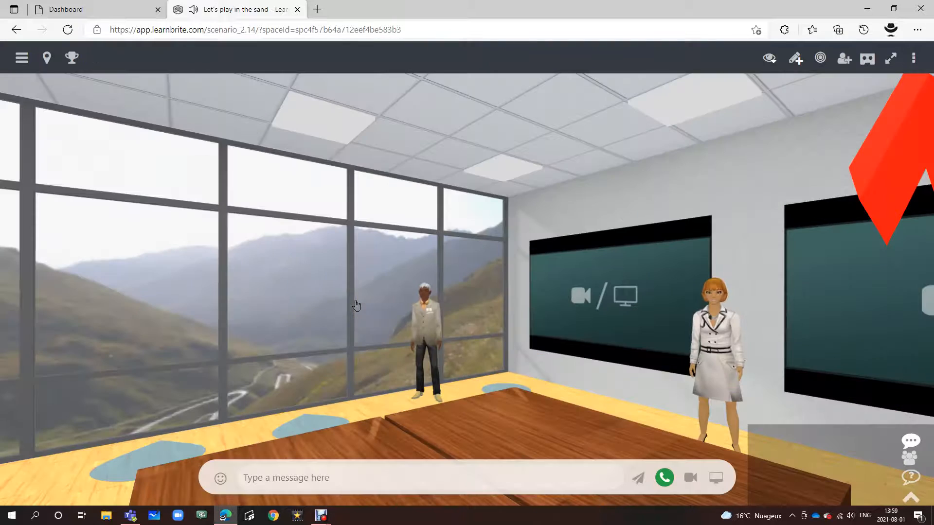
Step: Enter editing mode and rotate the bot Max to face the front of the room
left_click_drag(374, 271, 456, 263)
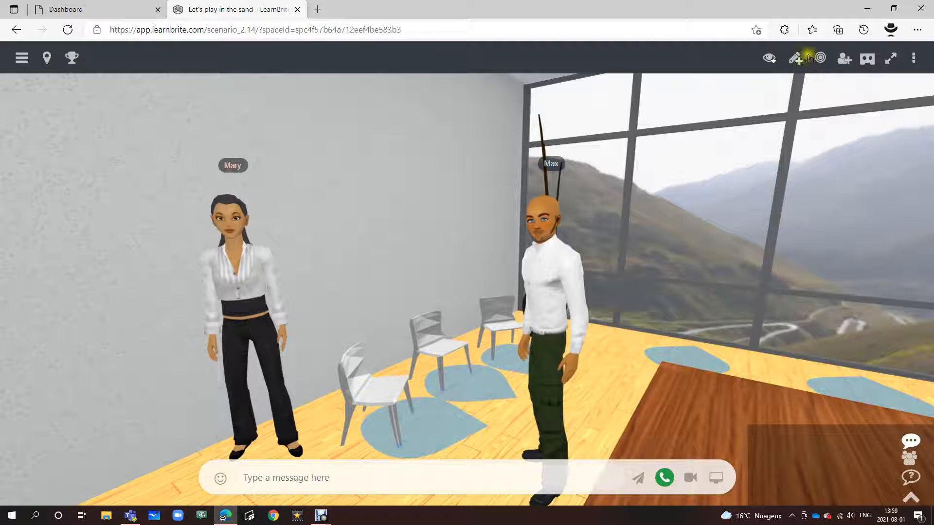
left_click(796, 58)
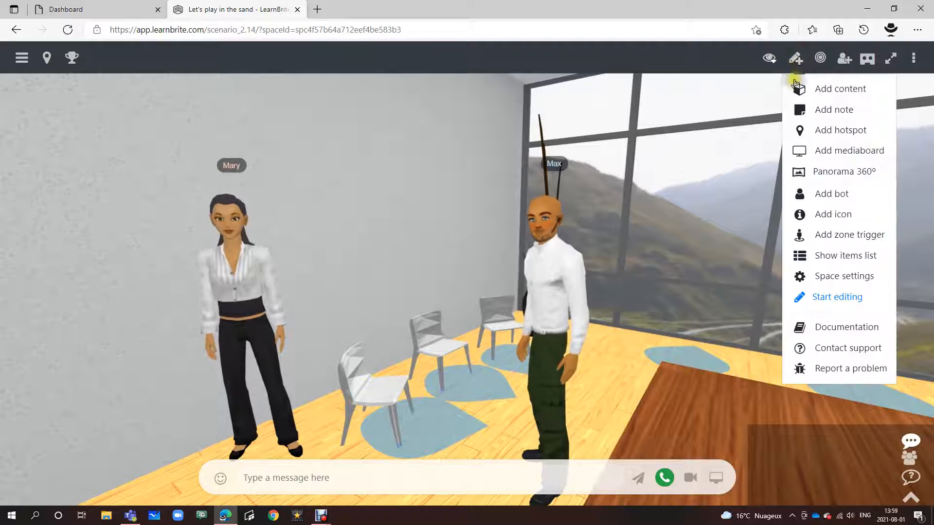
left_click(831, 298)
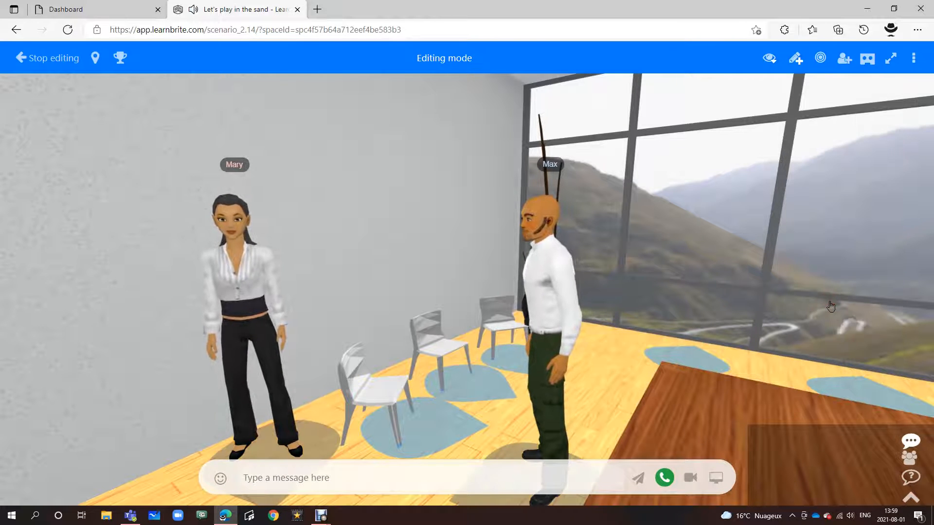
left_click(795, 58)
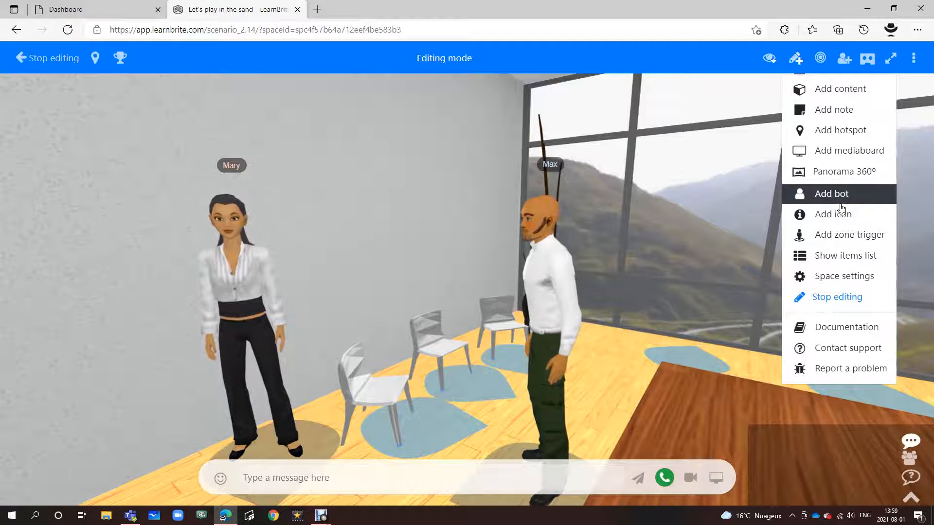
left_click(550, 256)
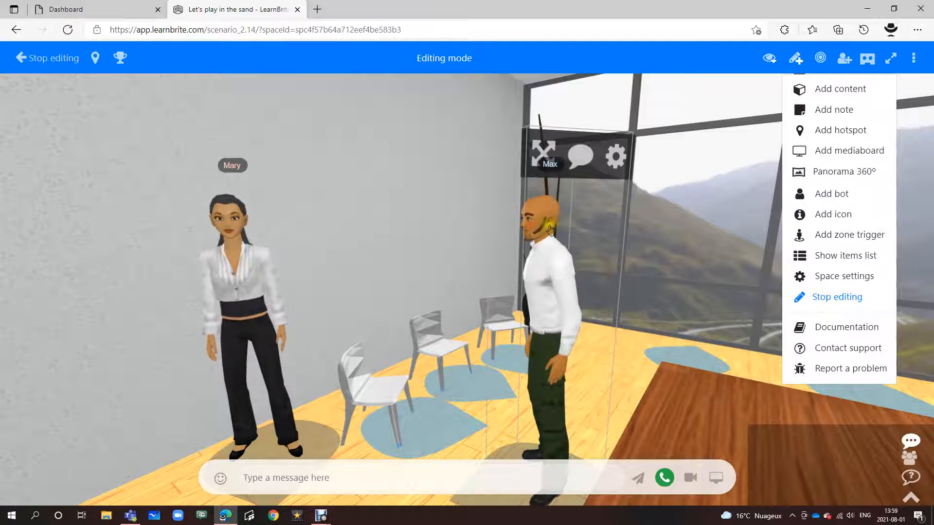
left_click(543, 152)
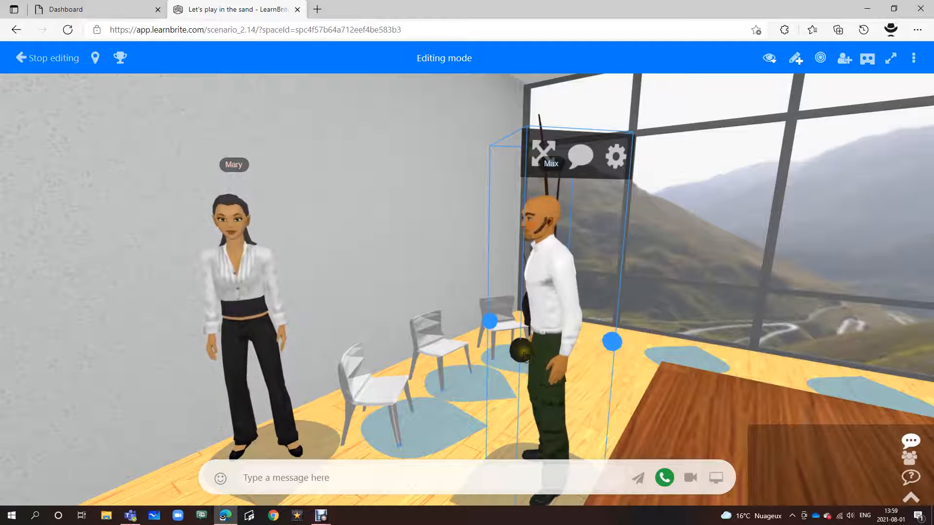
left_click_drag(524, 355, 618, 285)
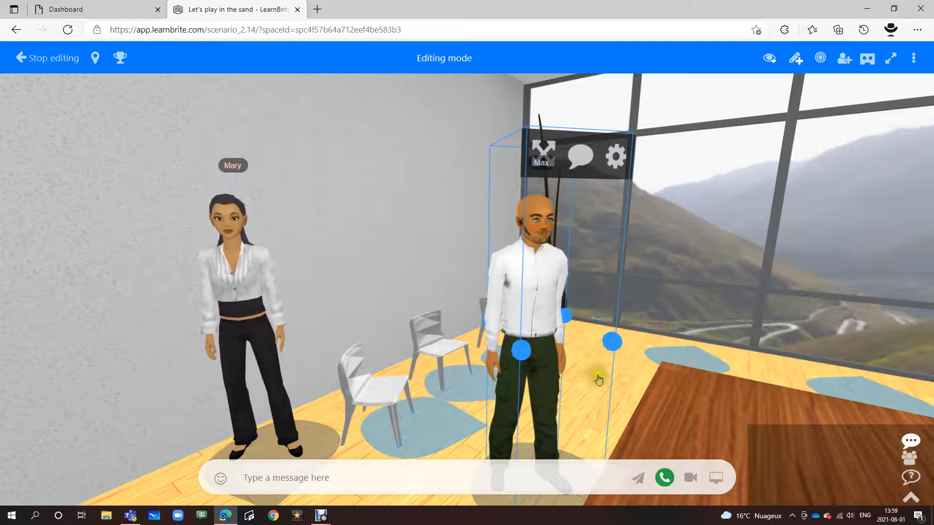
Step: Move Max next to the door beside Mary and turn him toward the tables
scroll(598, 375, "down", 5)
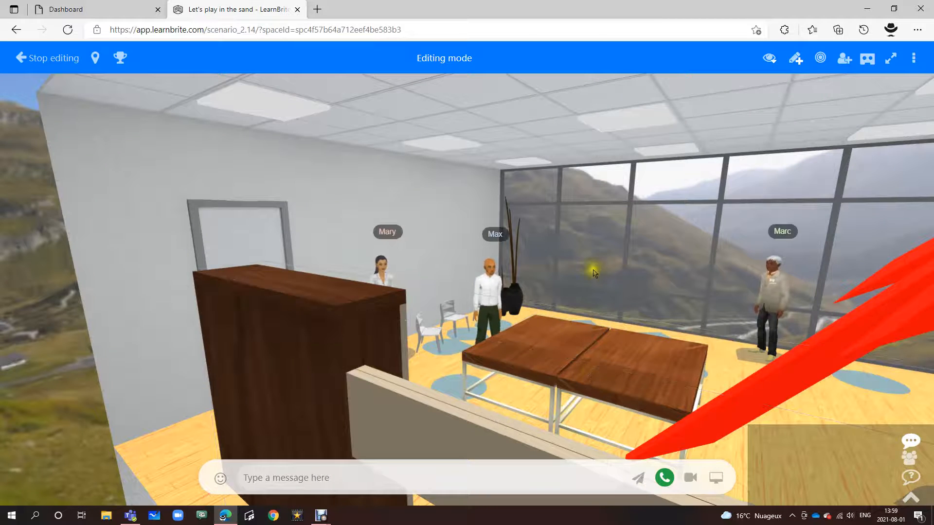
scroll(593, 272, "up", 5)
scroll(592, 273, "down", 6)
scroll(593, 278, "up", 5)
scroll(594, 282, "down", 8)
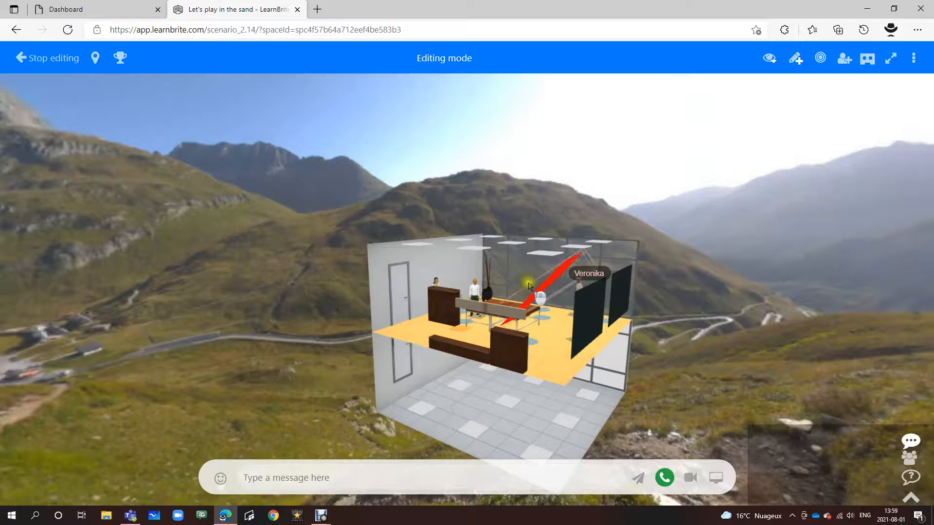
scroll(530, 286, "up", 8)
left_click_drag(484, 331, 278, 432)
mouse_move(233, 348)
left_click_drag(235, 350, 325, 367)
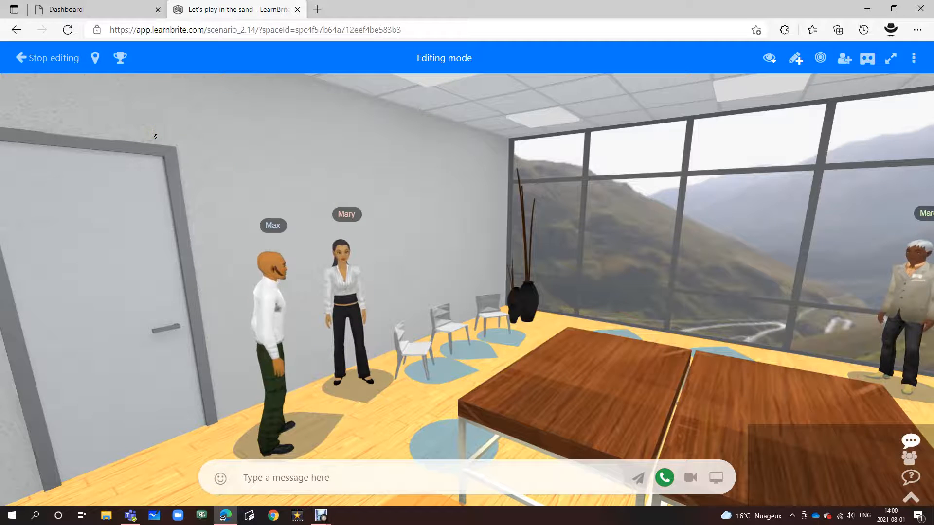
Step: Leave editing mode and play Max's conversation from his new place by the door
left_click(48, 59)
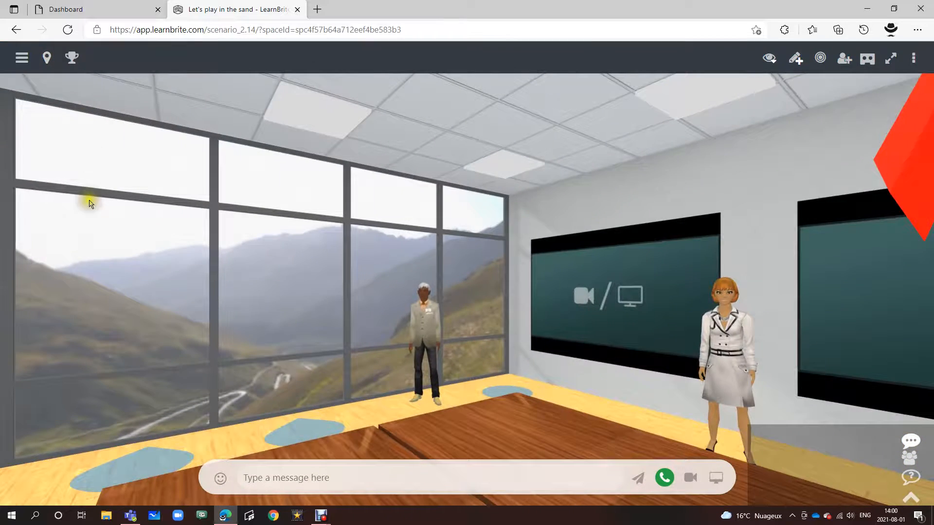
left_click_drag(89, 202, 313, 208)
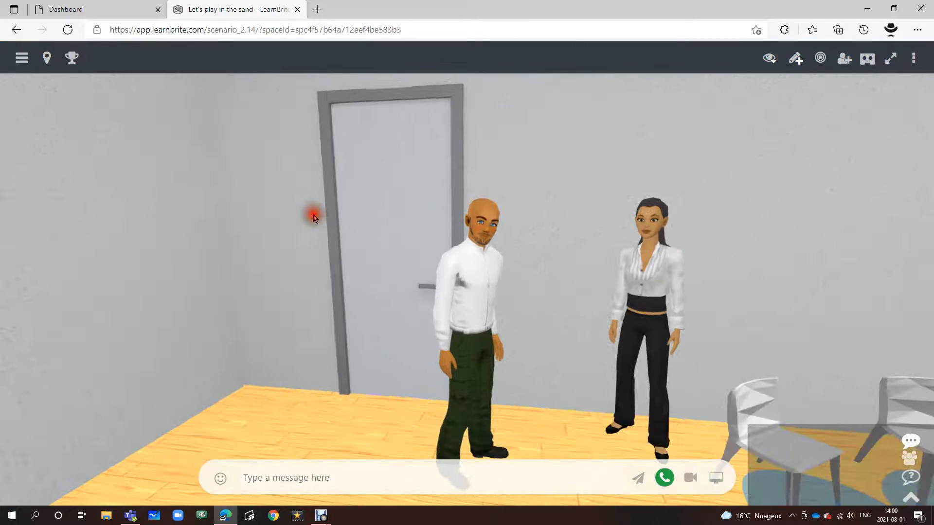
left_click(472, 310)
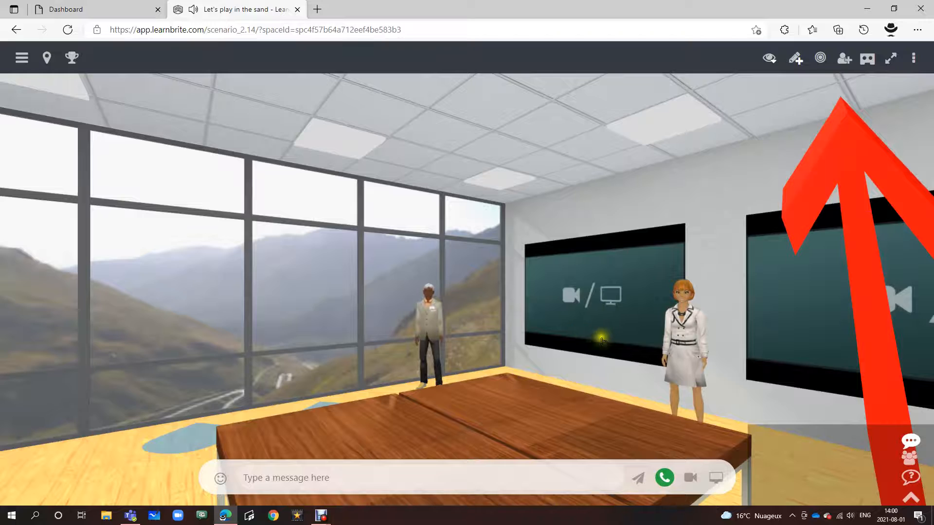
Step: Return to editing mode and open the item settings of the bot Max
left_click_drag(595, 350, 496, 359)
left_click_drag(510, 349, 650, 343)
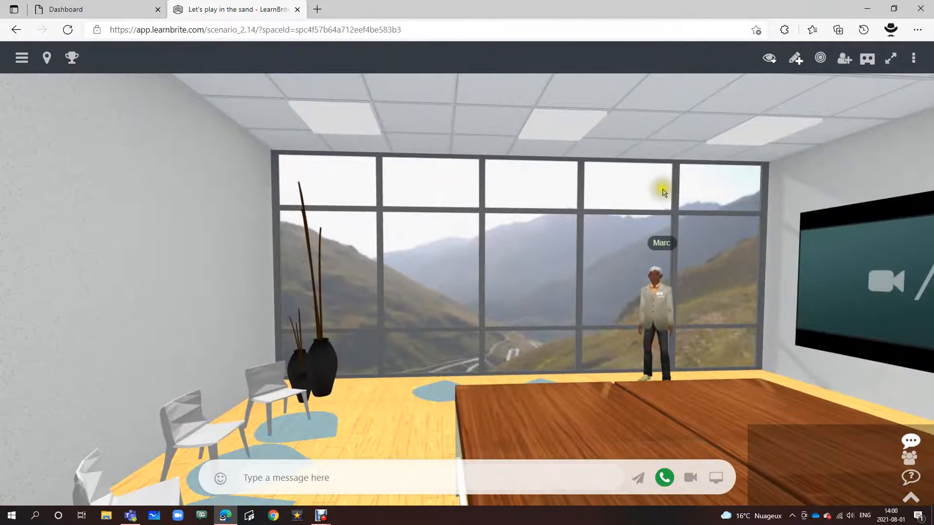
left_click(797, 60)
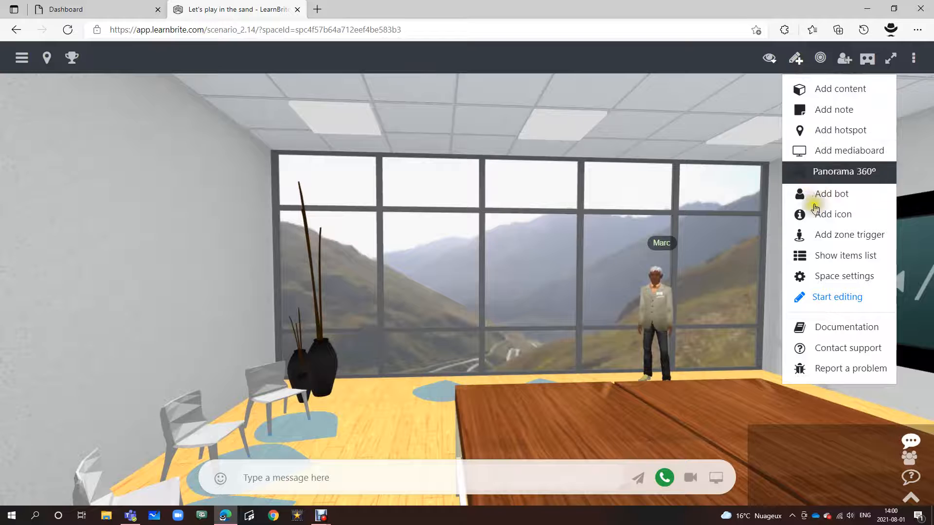
left_click(833, 301)
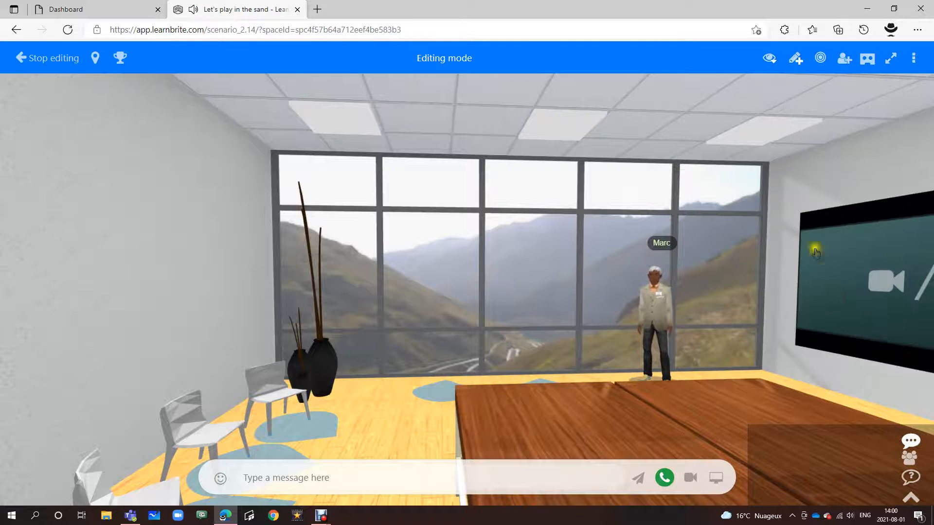
left_click(403, 382)
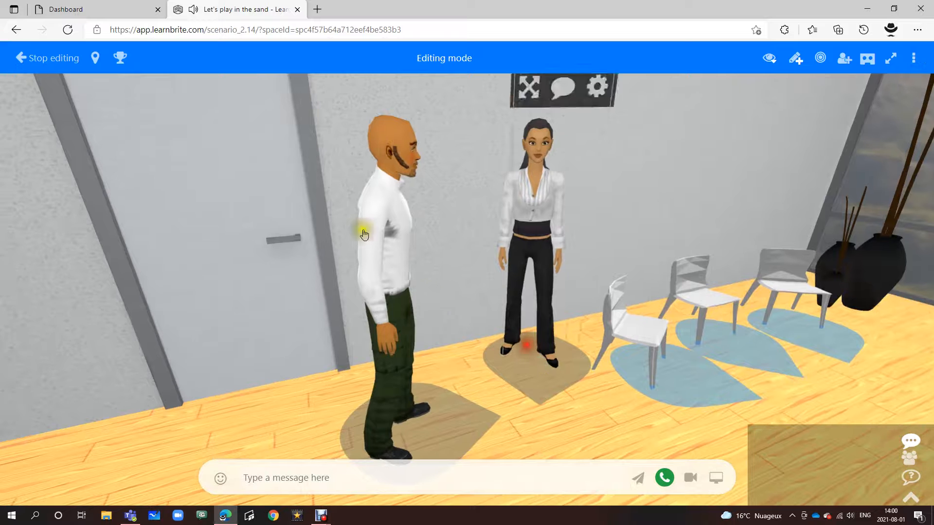
left_click_drag(392, 156, 400, 181)
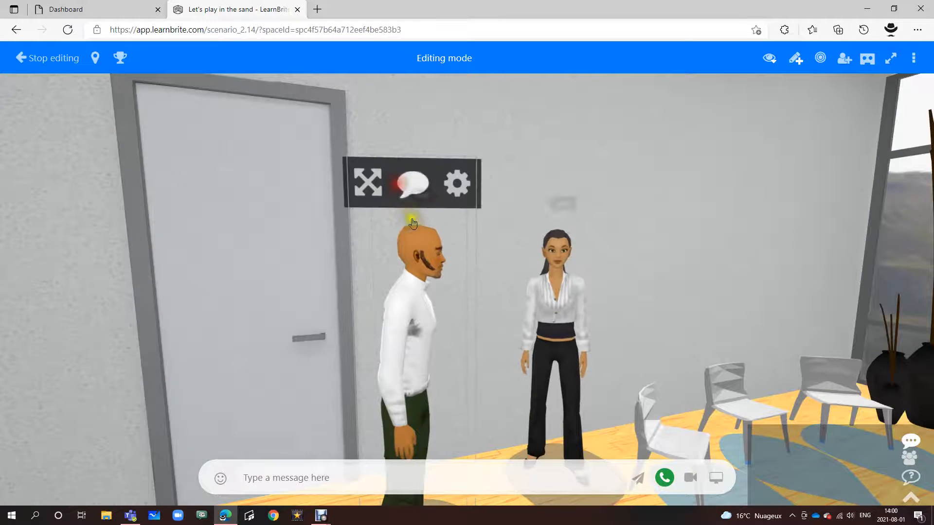
left_click(459, 187)
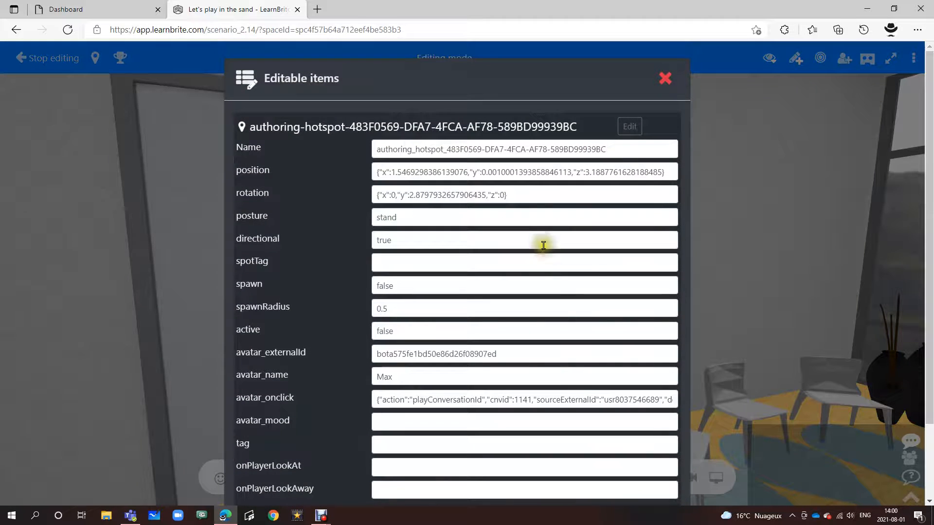
Step: Review Max's item properties and set the avatar_name to Maxime
scroll(595, 258, "down", 2)
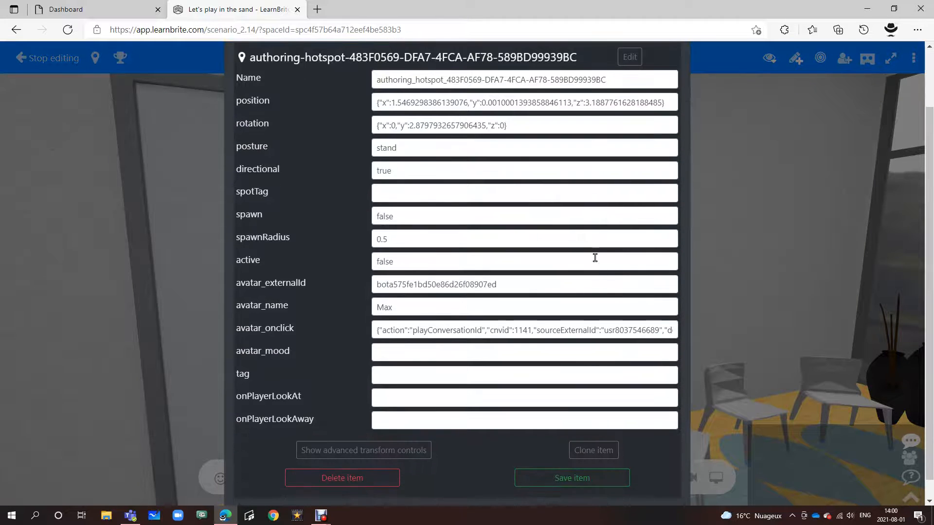
scroll(597, 257, "down", 1)
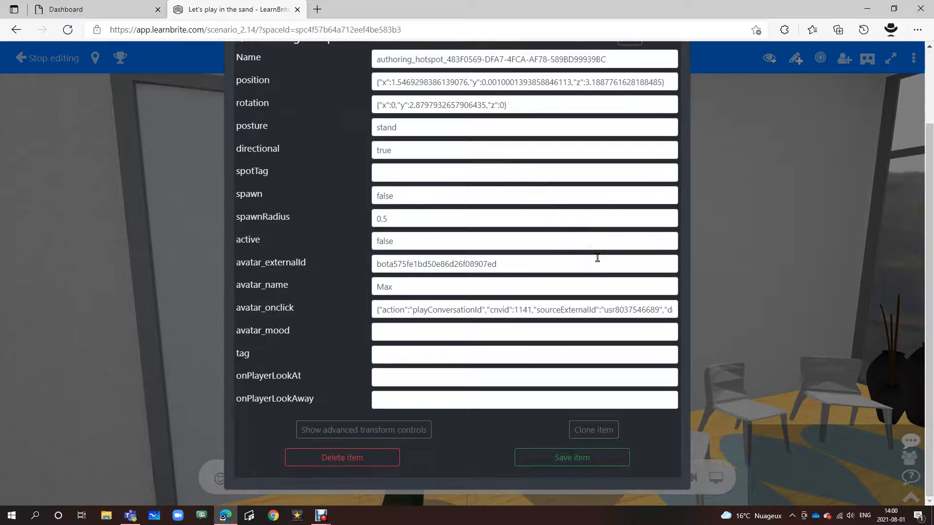
scroll(452, 222, "up", 3)
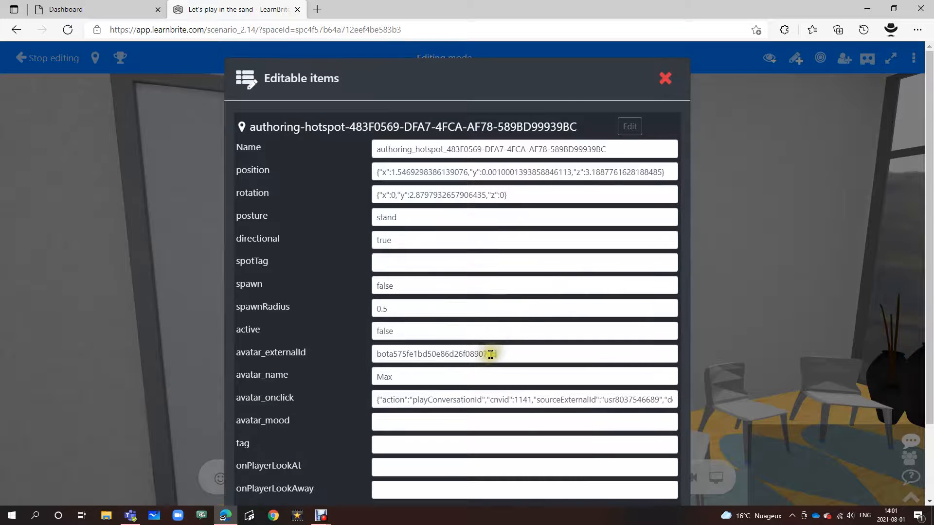
left_click_drag(417, 377, 371, 380)
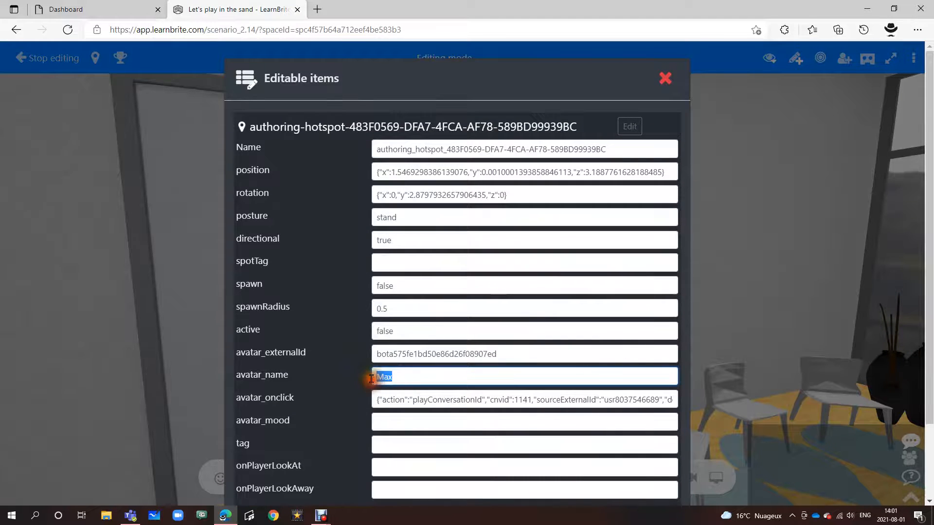
type("M")
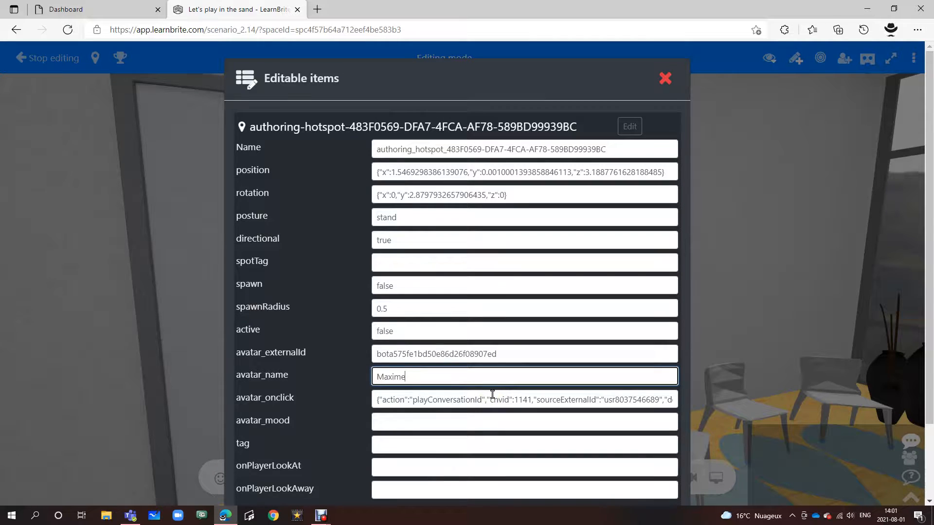
Step: Save the bot's item with the avatar_name Maxime and close its item settings
scroll(492, 394, "down", 2)
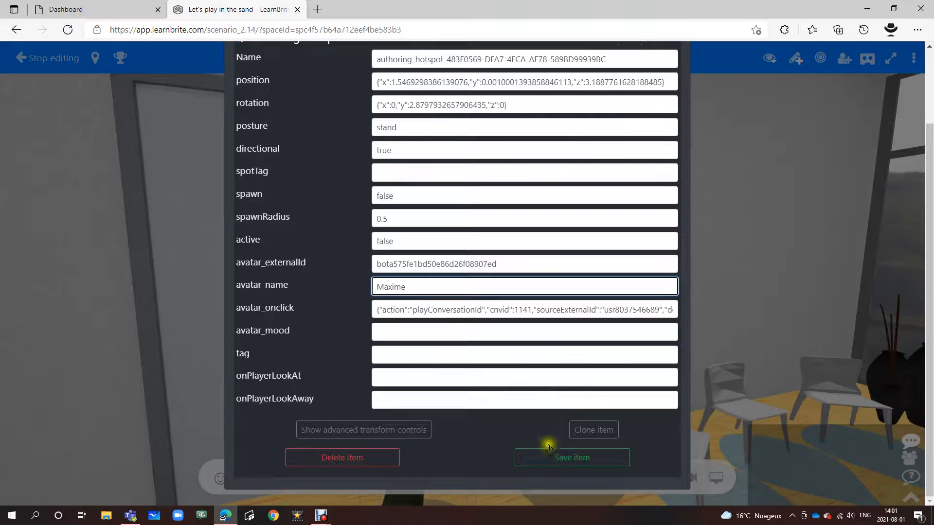
left_click(574, 458)
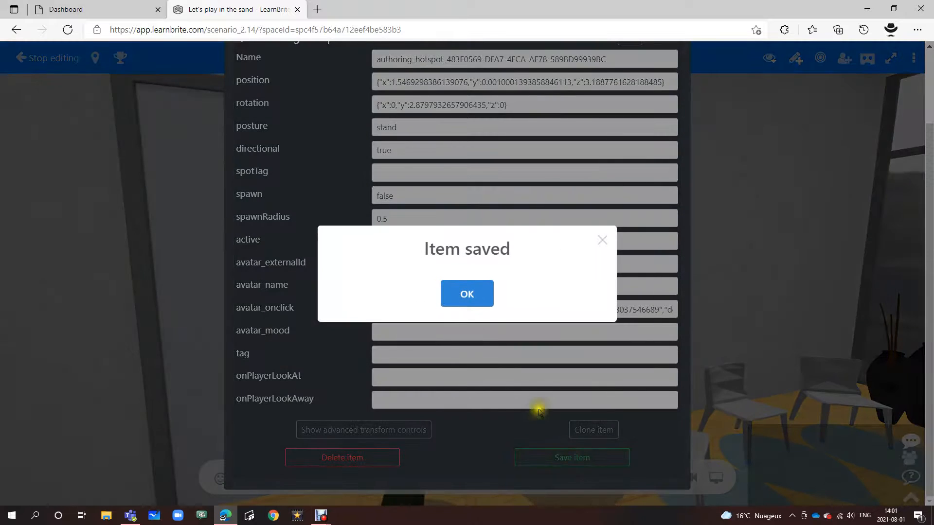
left_click(460, 302)
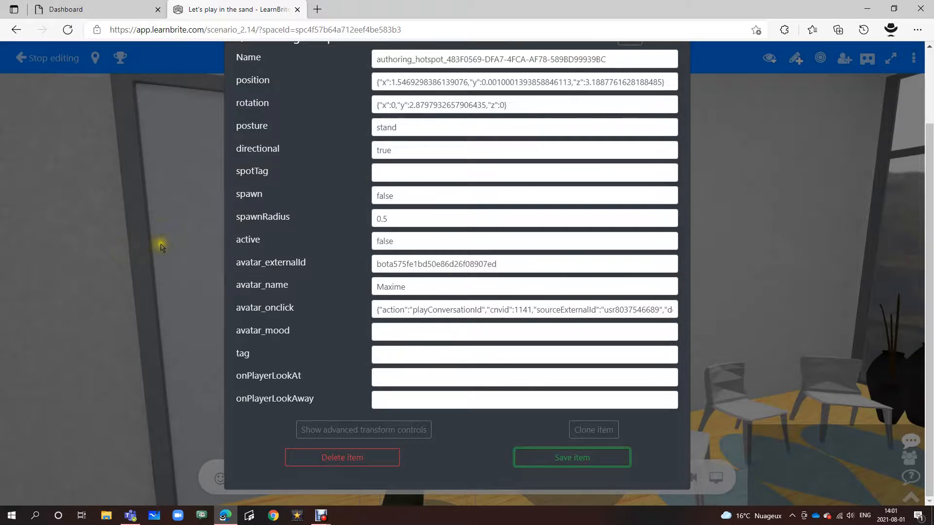
left_click(162, 247)
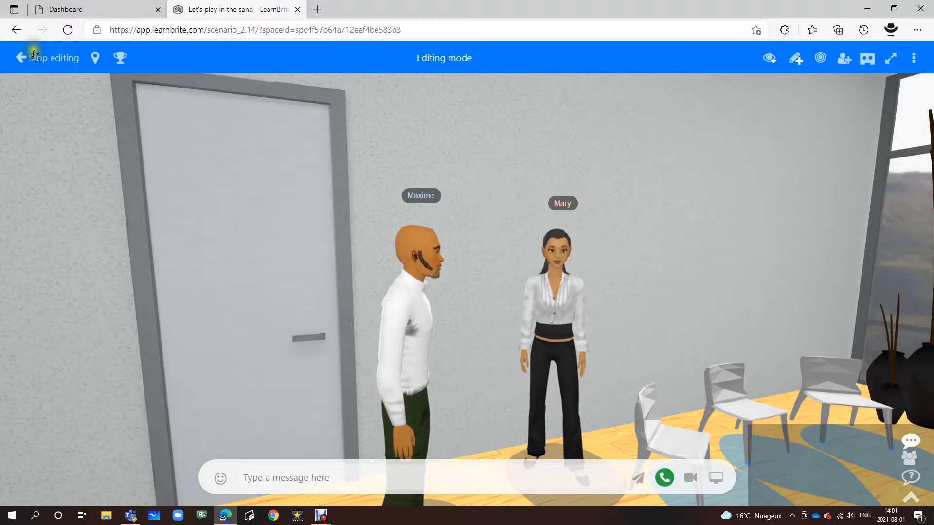
Step: Leave editing mode and view the renamed bot Maxime beside Mary near the door
left_click(37, 56)
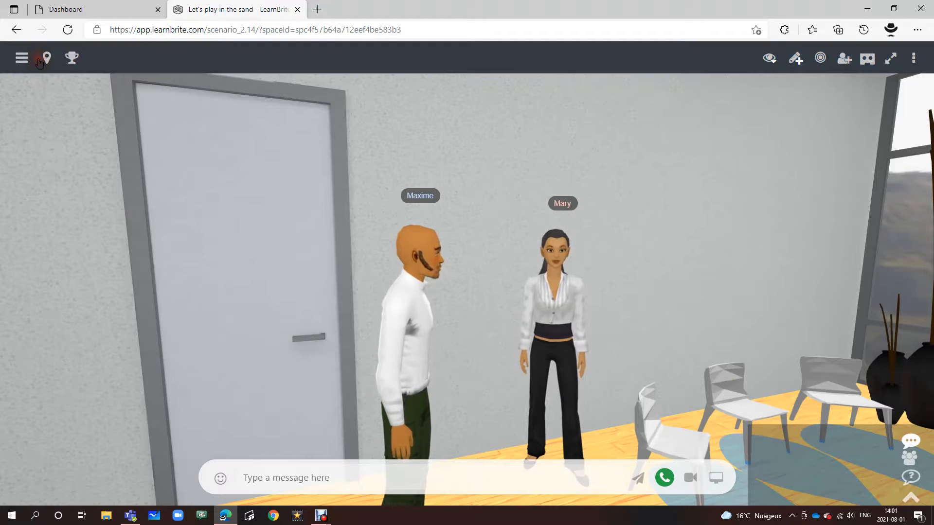
left_click_drag(486, 217, 517, 231)
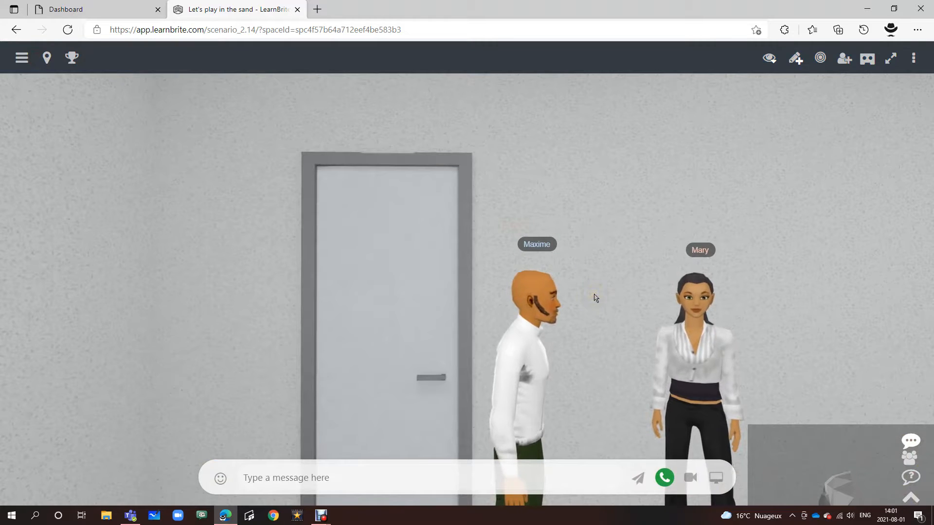
left_click_drag(608, 316, 543, 280)
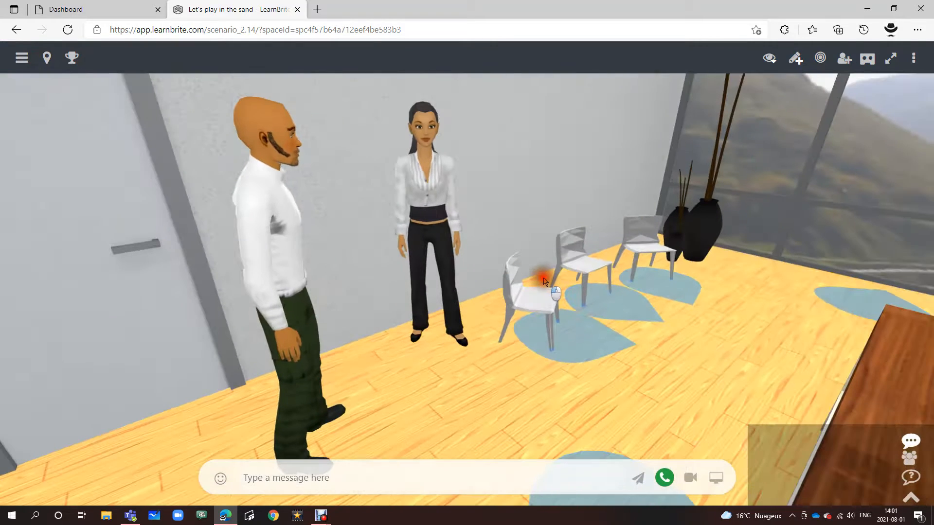